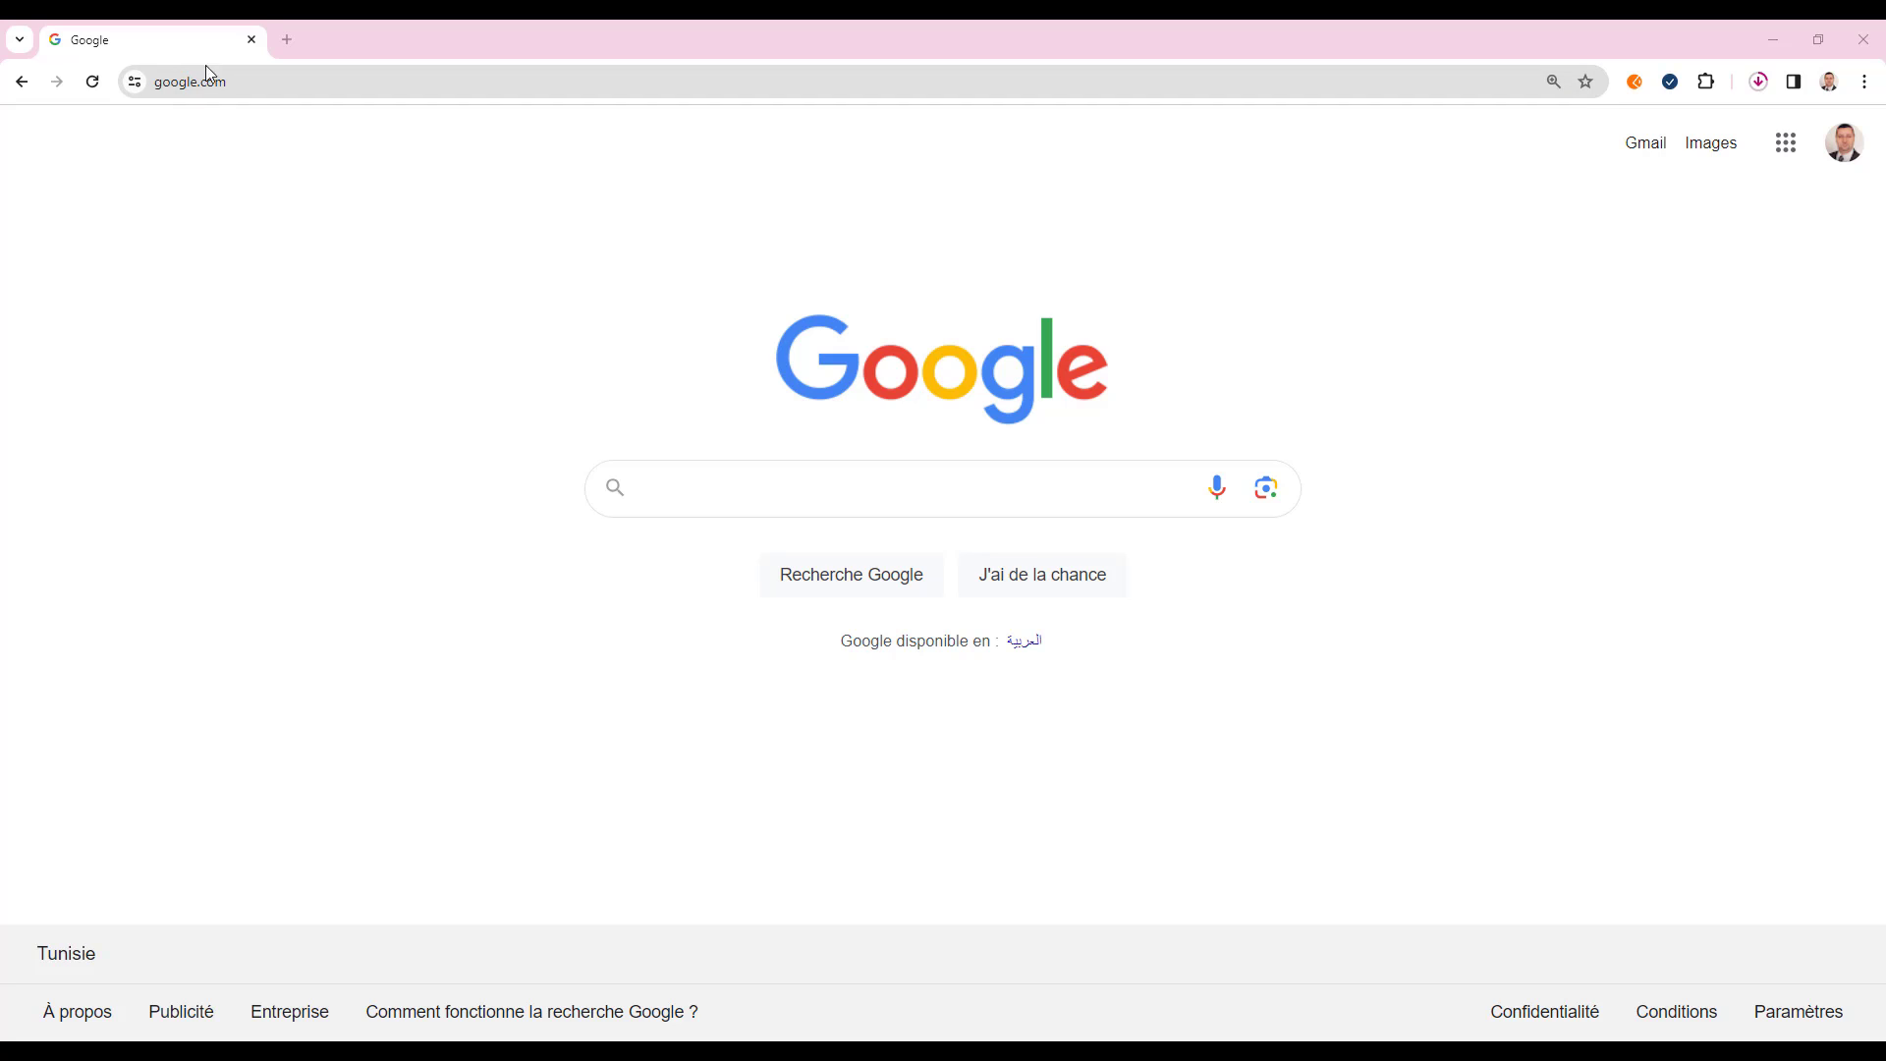
Search Google for "download eclipse ide for enterprise java and web developers".
left_click(801, 488)
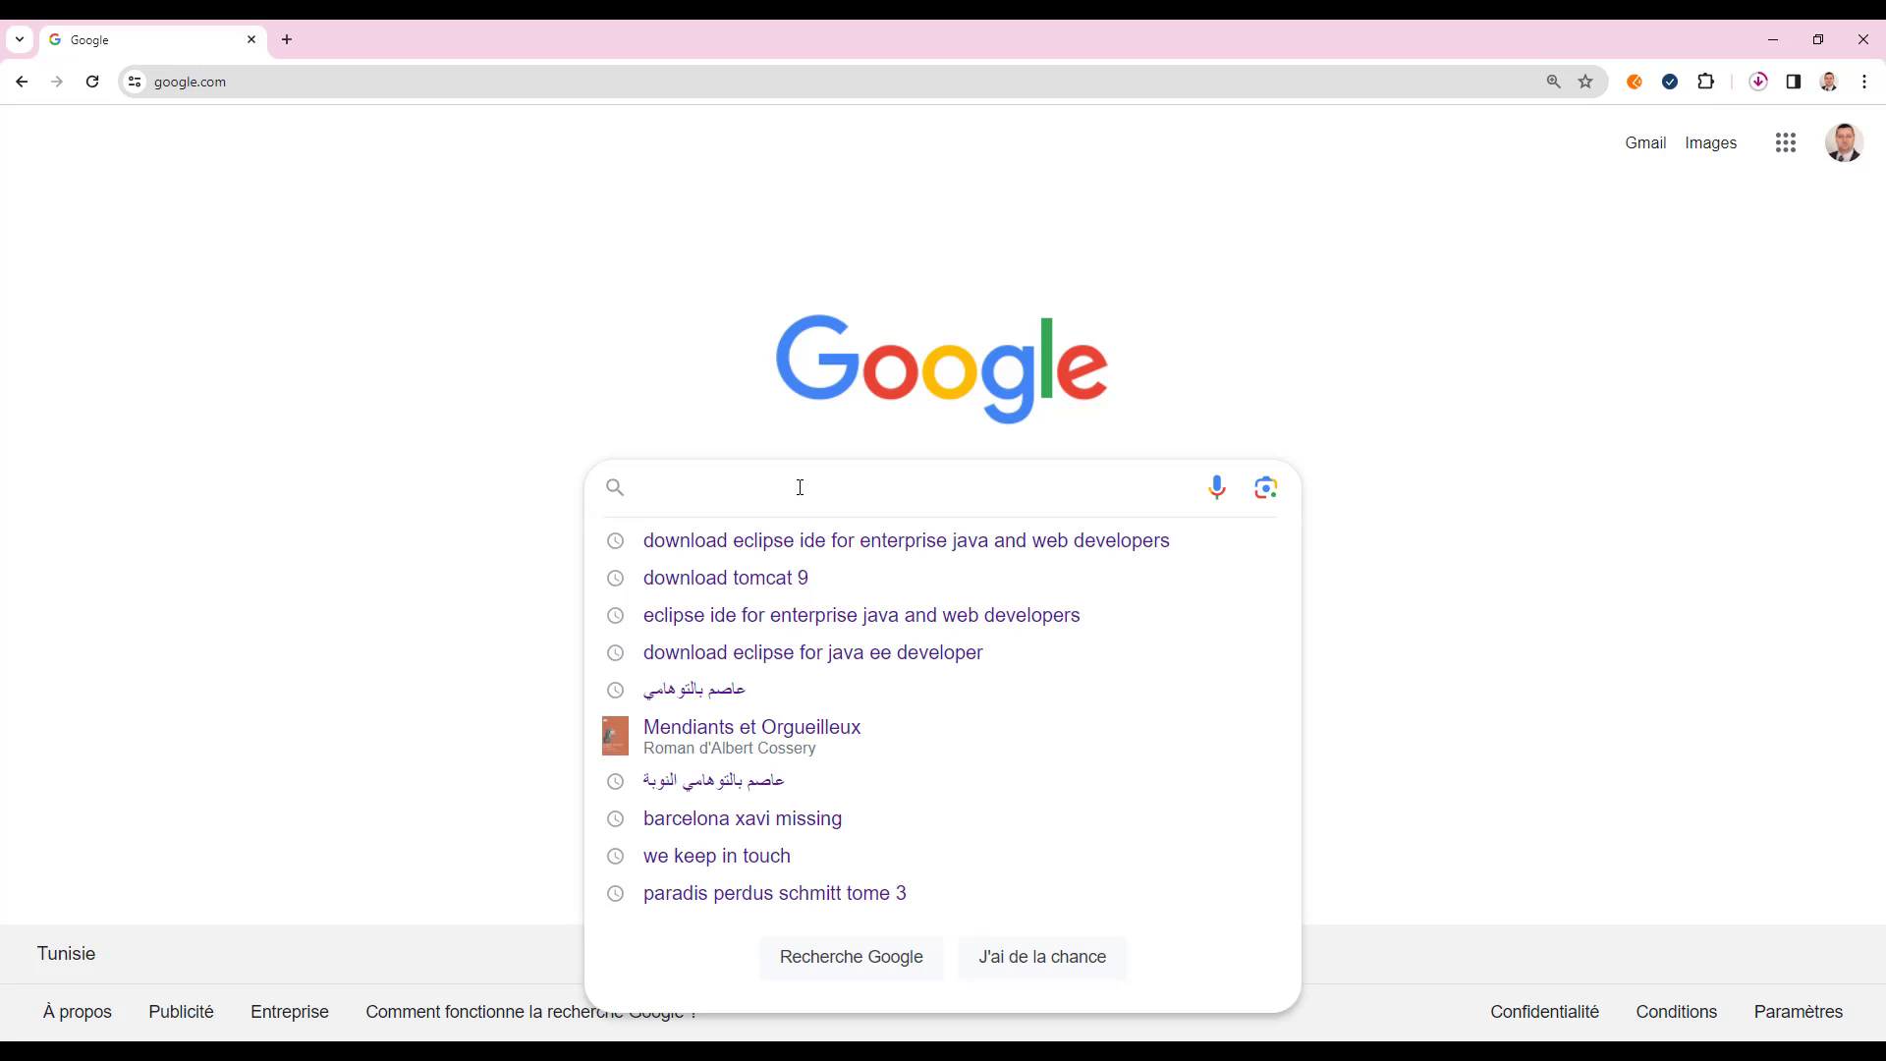
type("download eclipse ide for enterprise java and web developers")
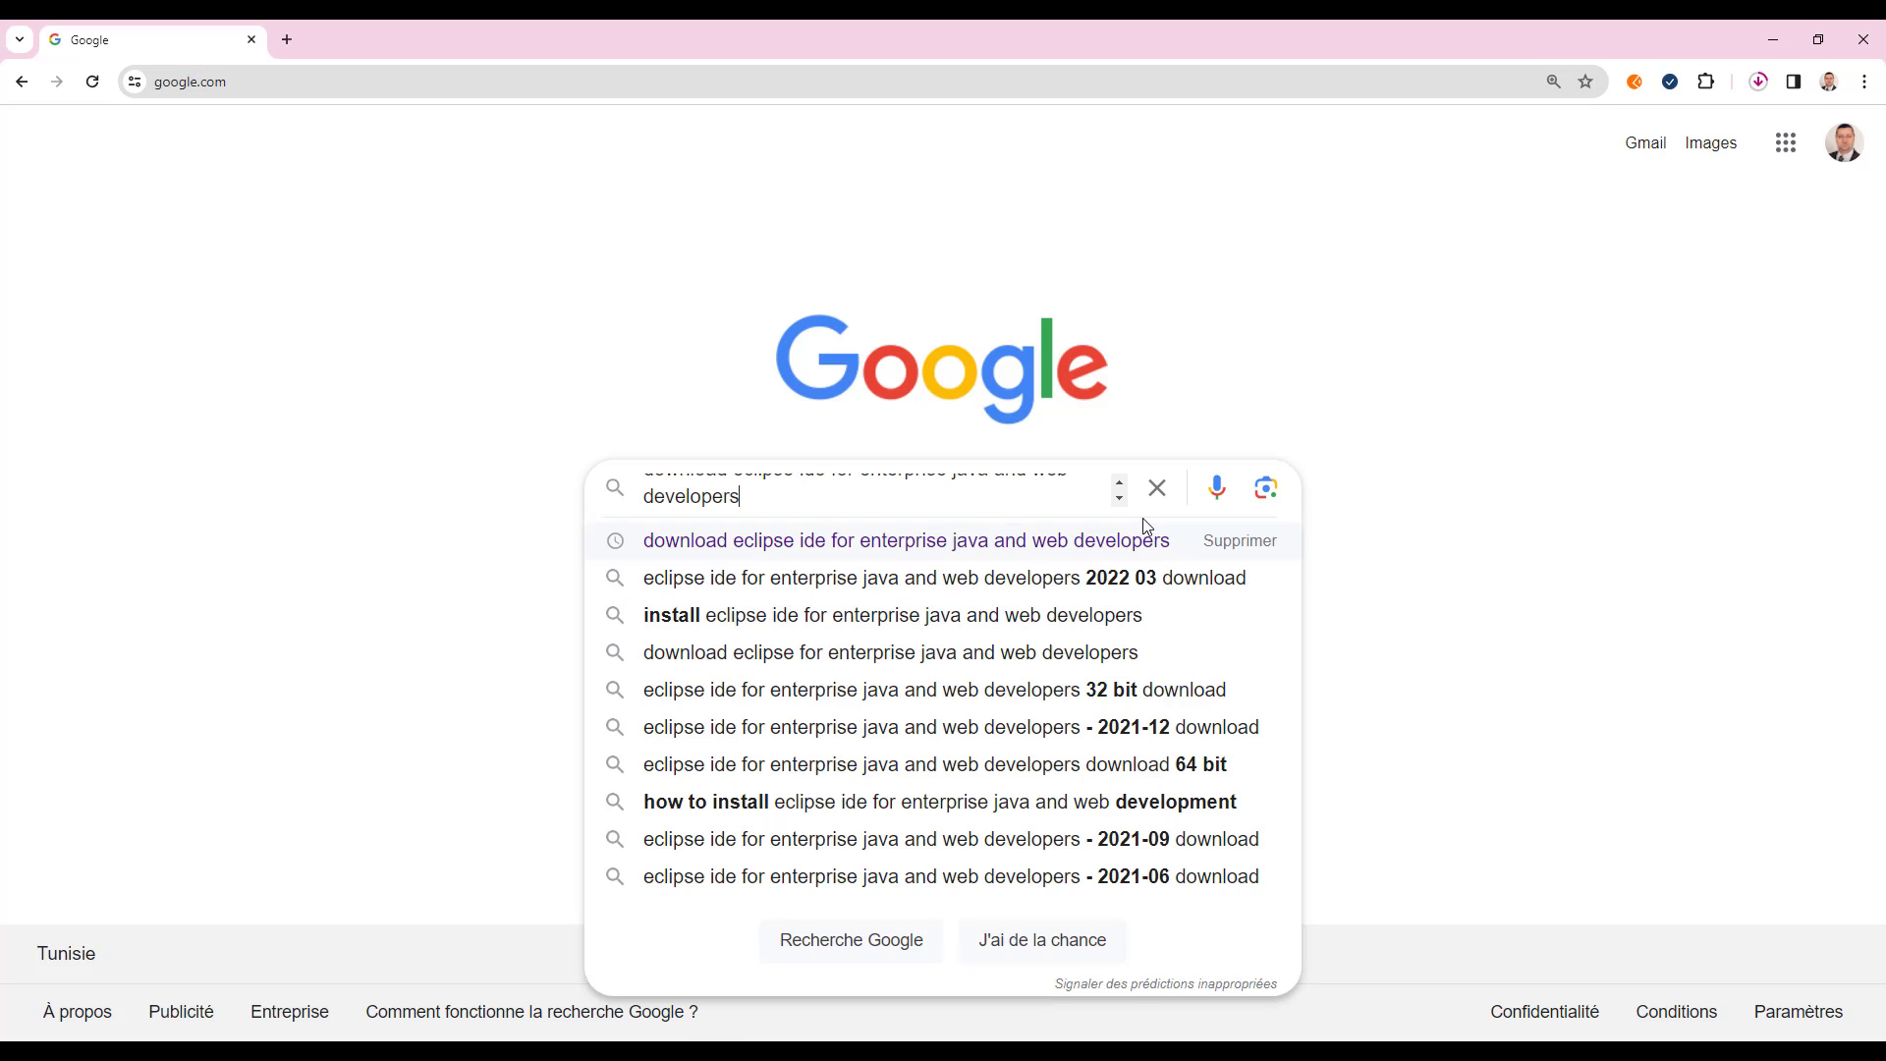
key("Return")
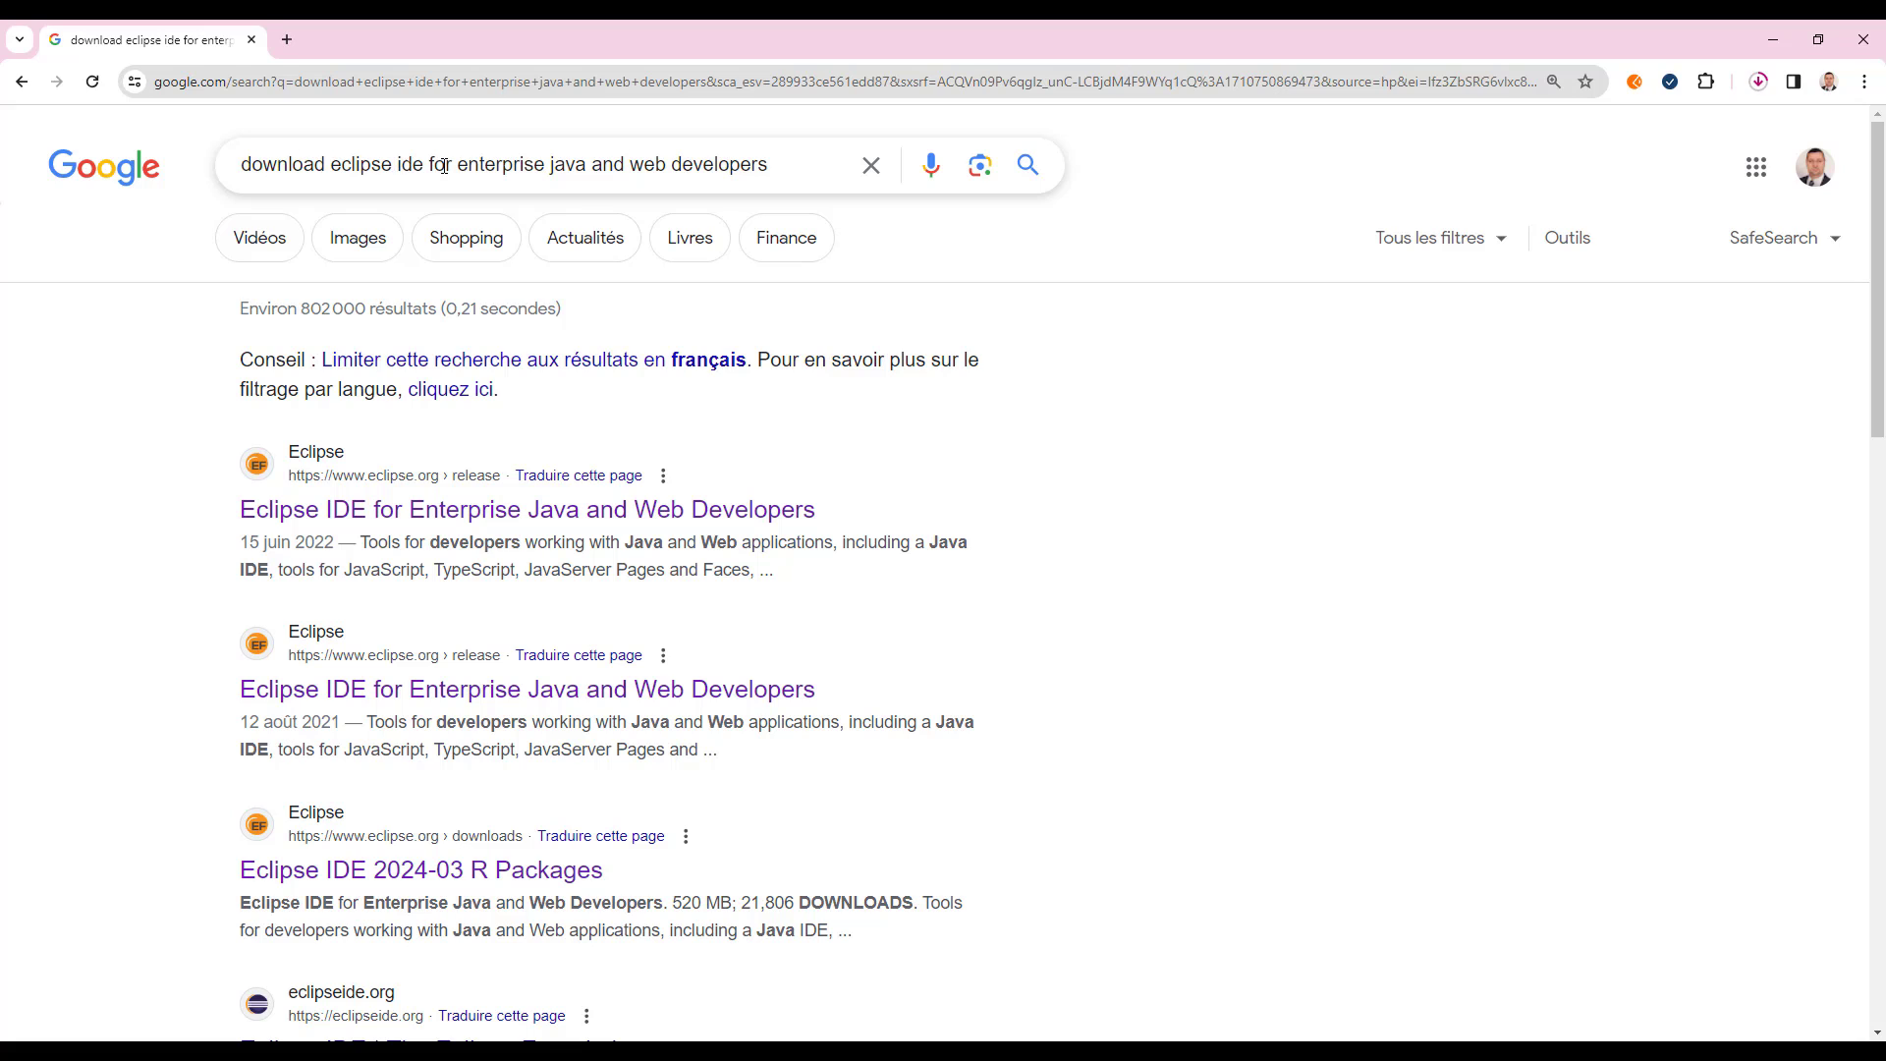
left_click_drag(460, 167, 583, 167)
left_click(601, 164)
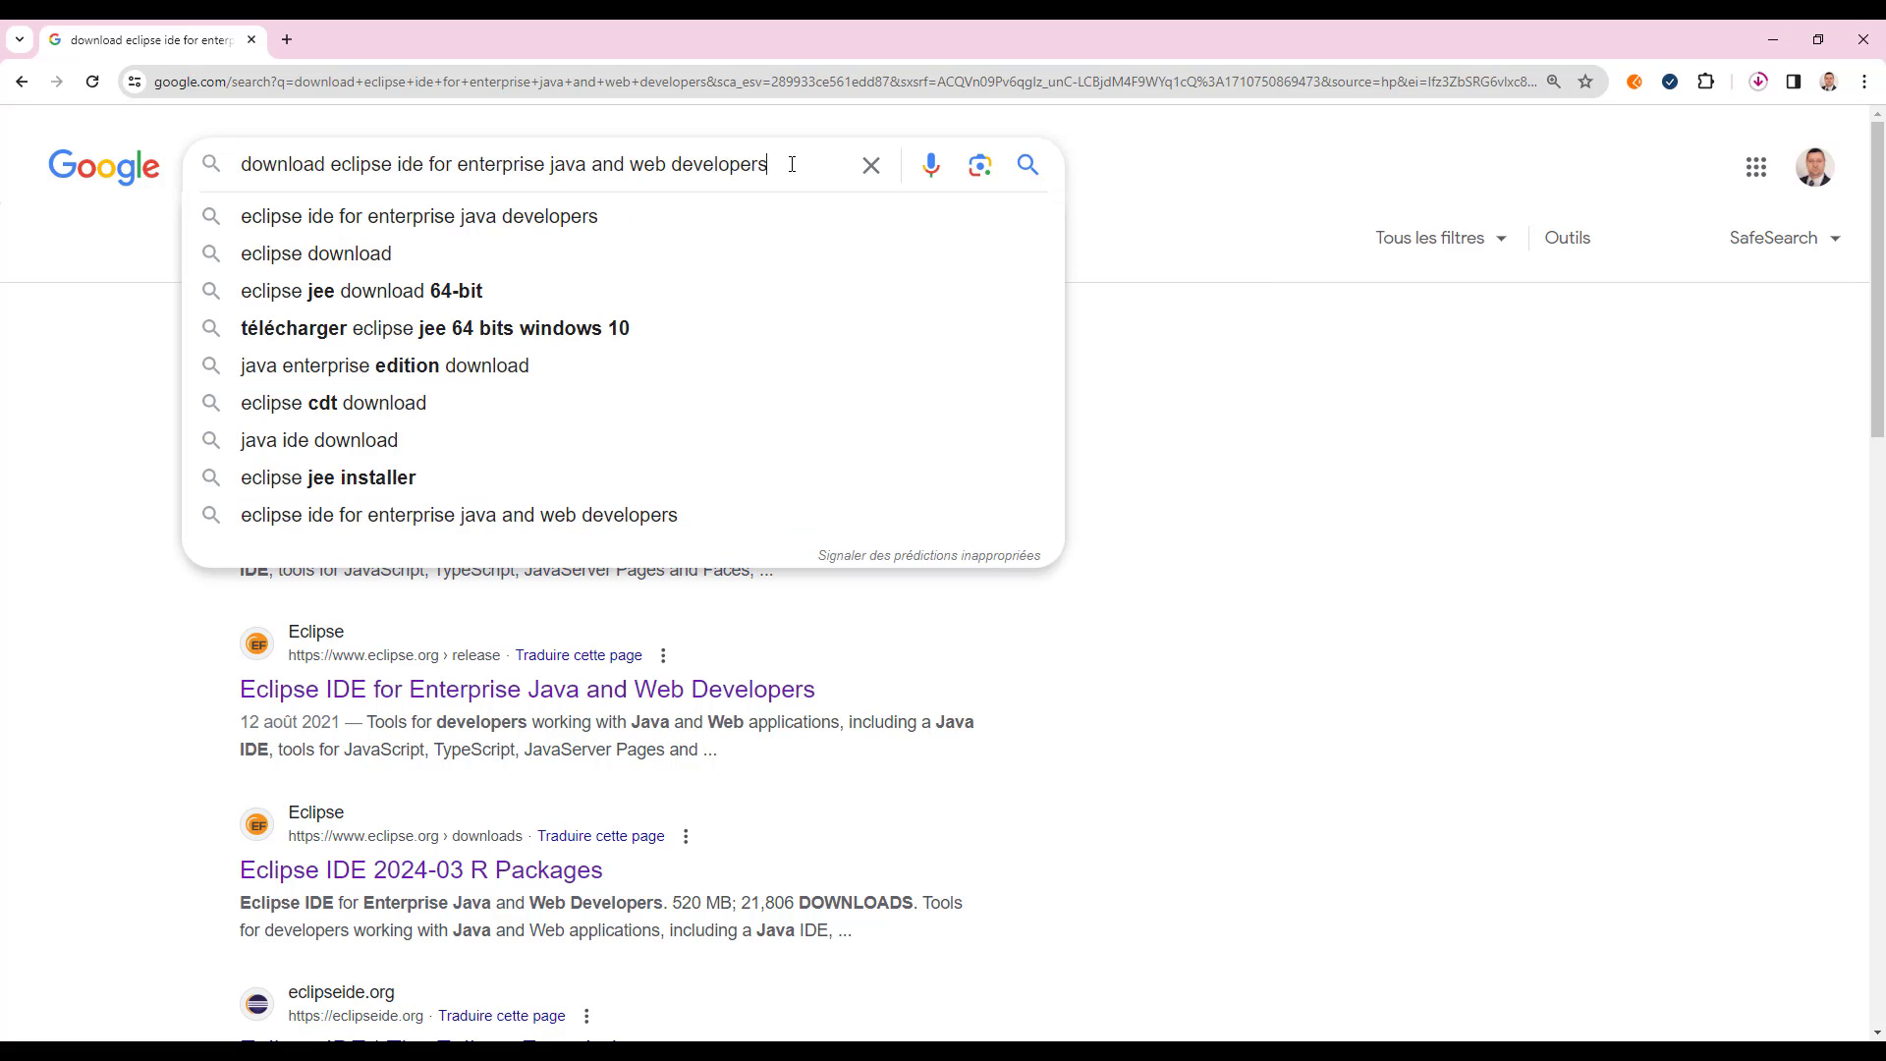
key("Return")
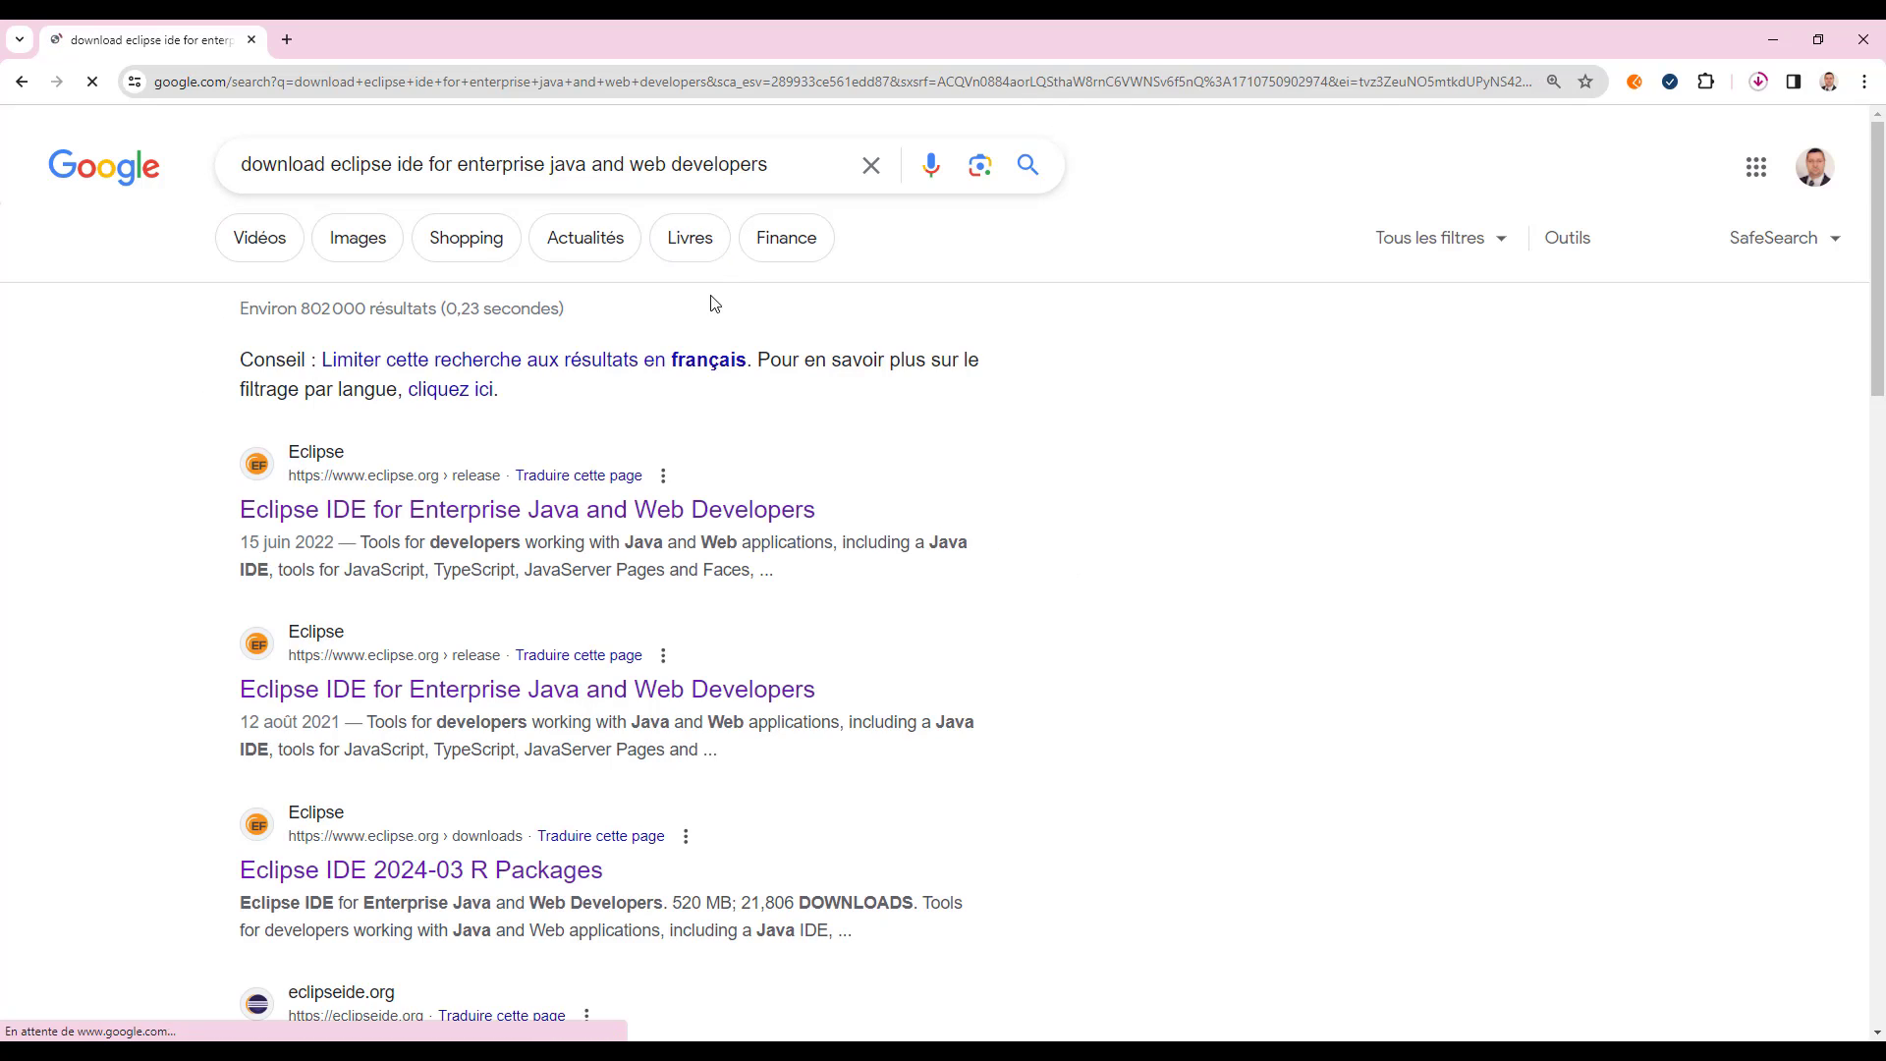
Open the first Eclipse IDE for Enterprise Java and Web Developers result in a new tab and follow its link to the newer release.
right_click(395, 518)
left_click(421, 531)
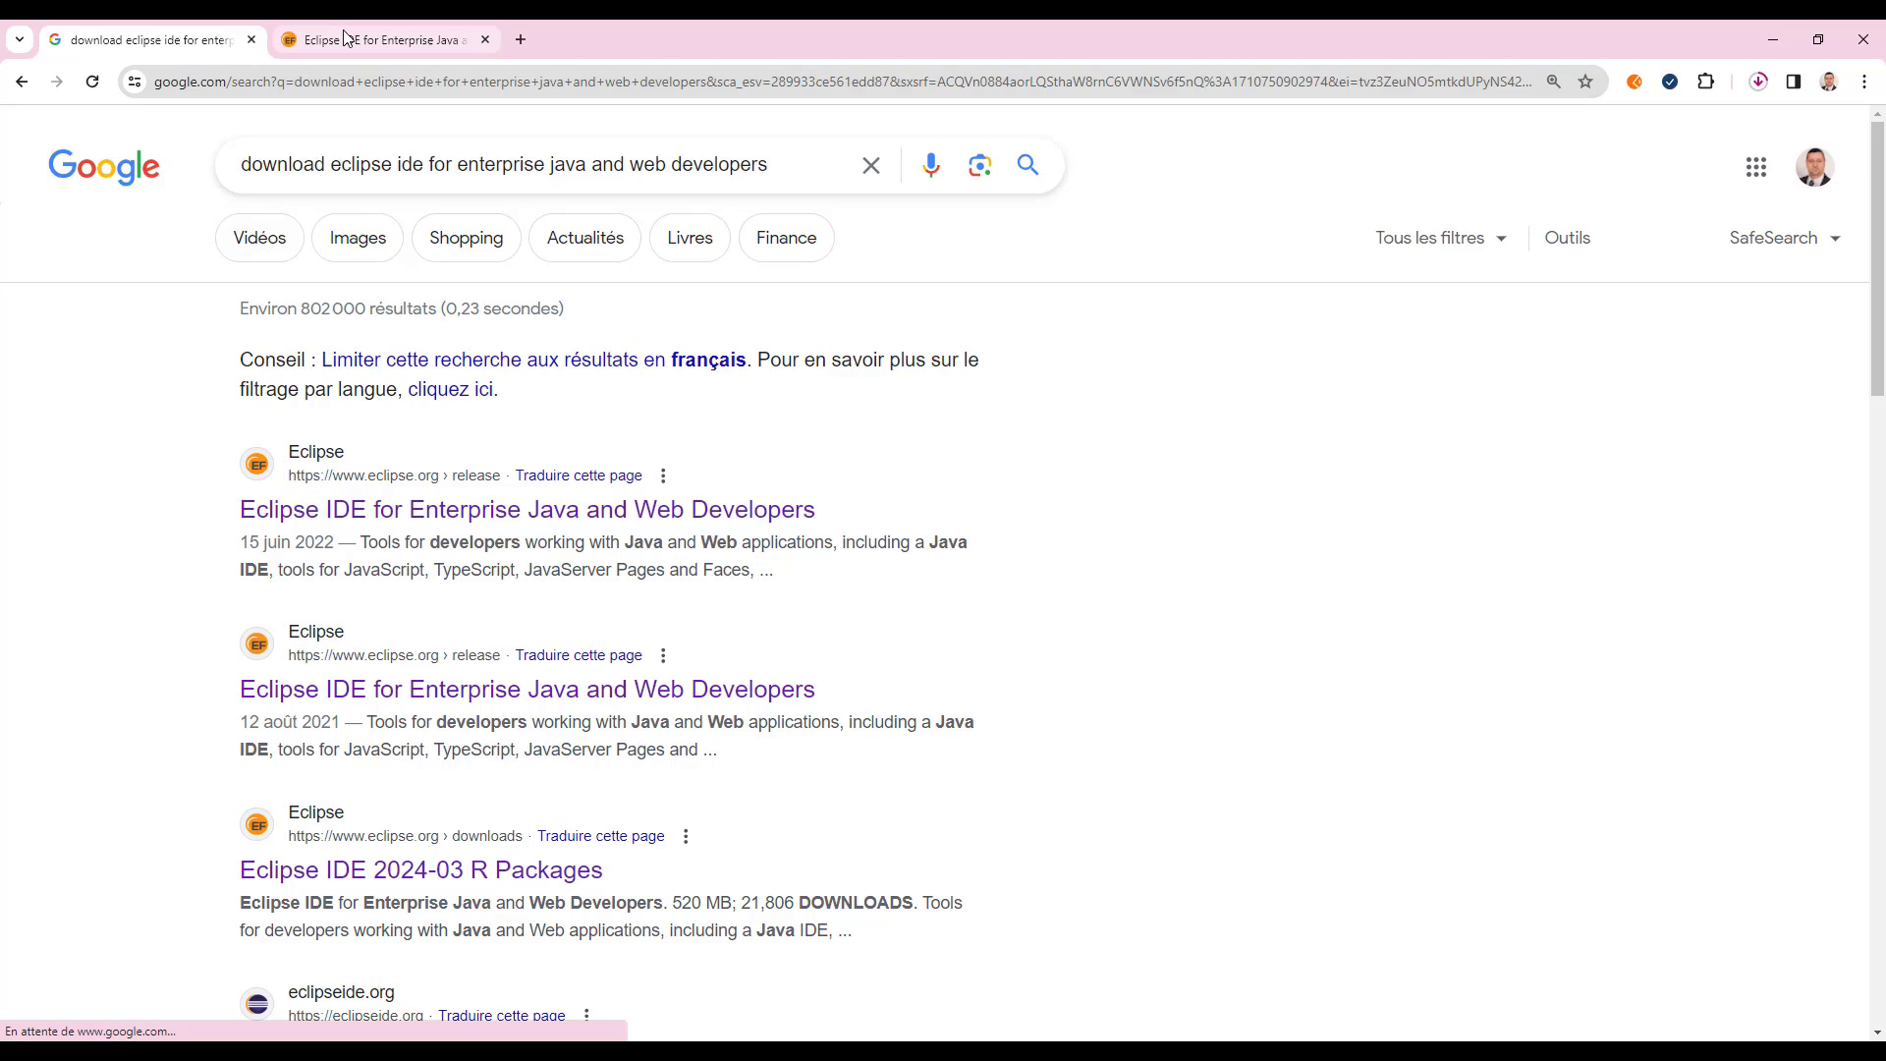
left_click(344, 37)
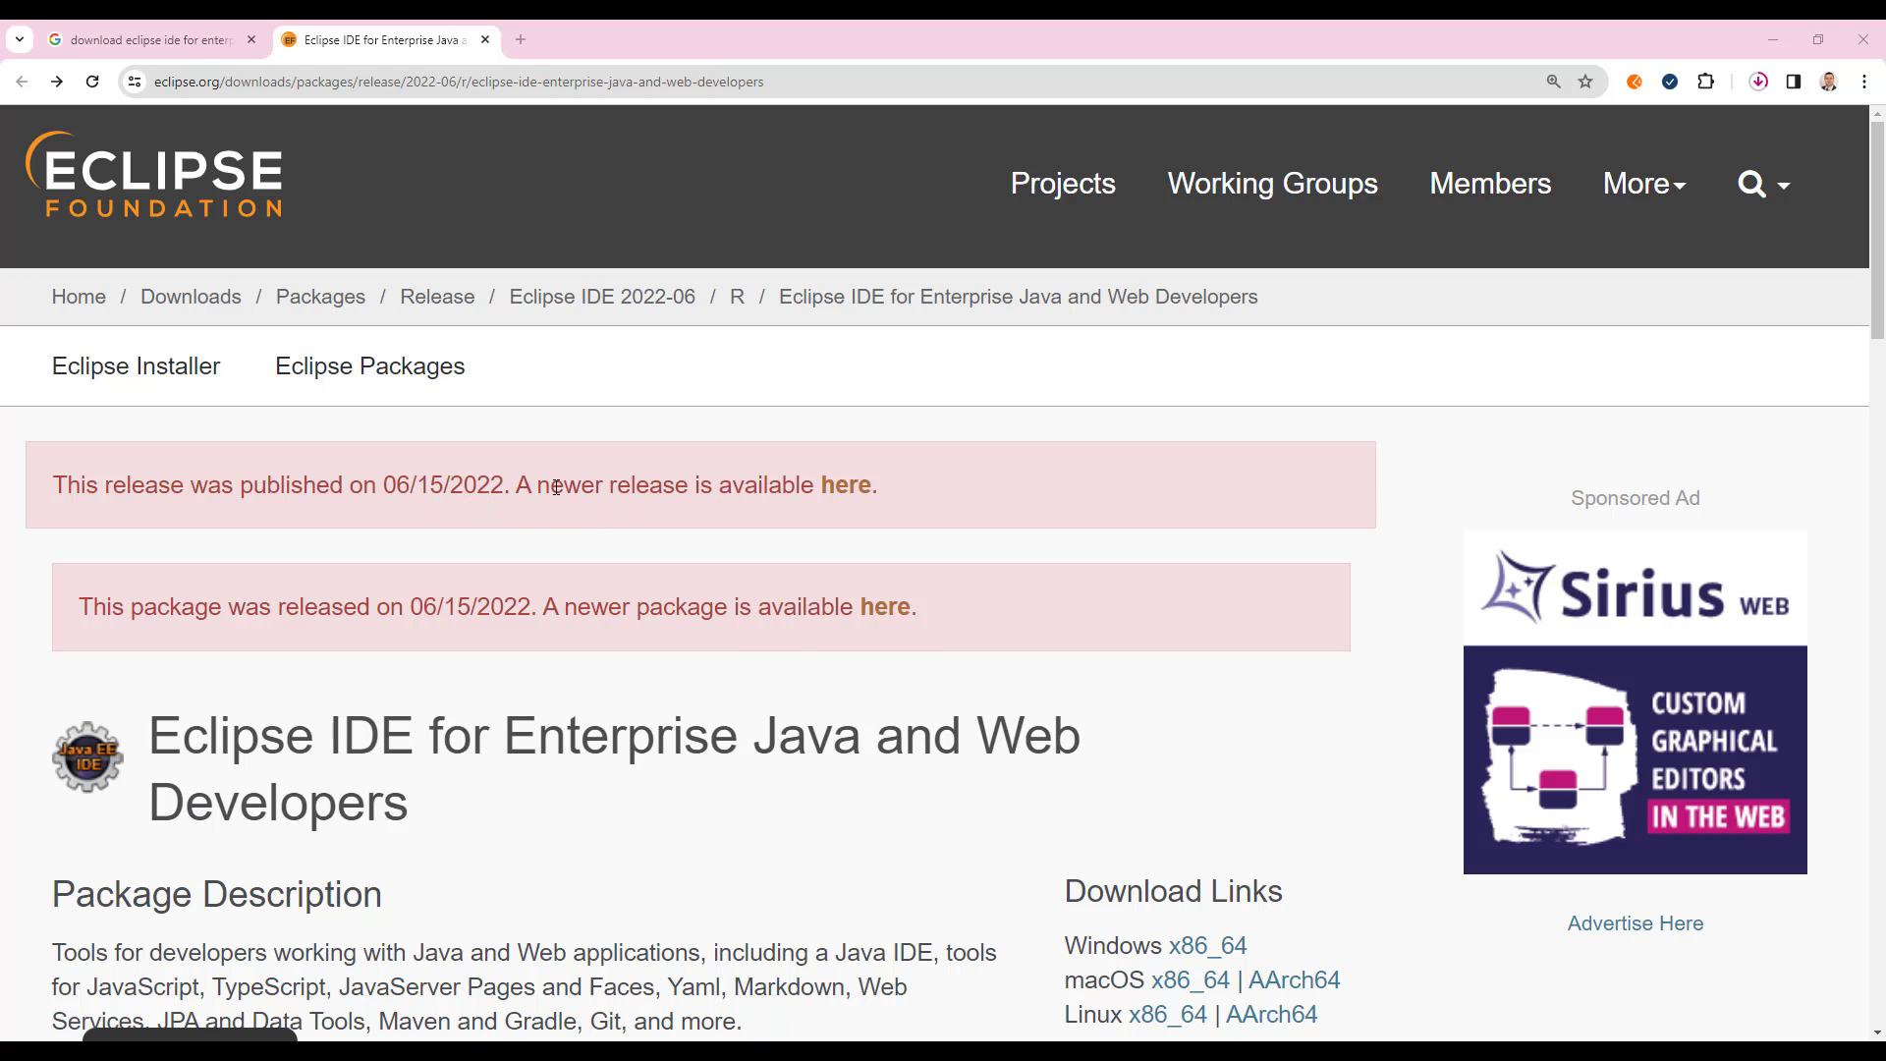
left_click(843, 488)
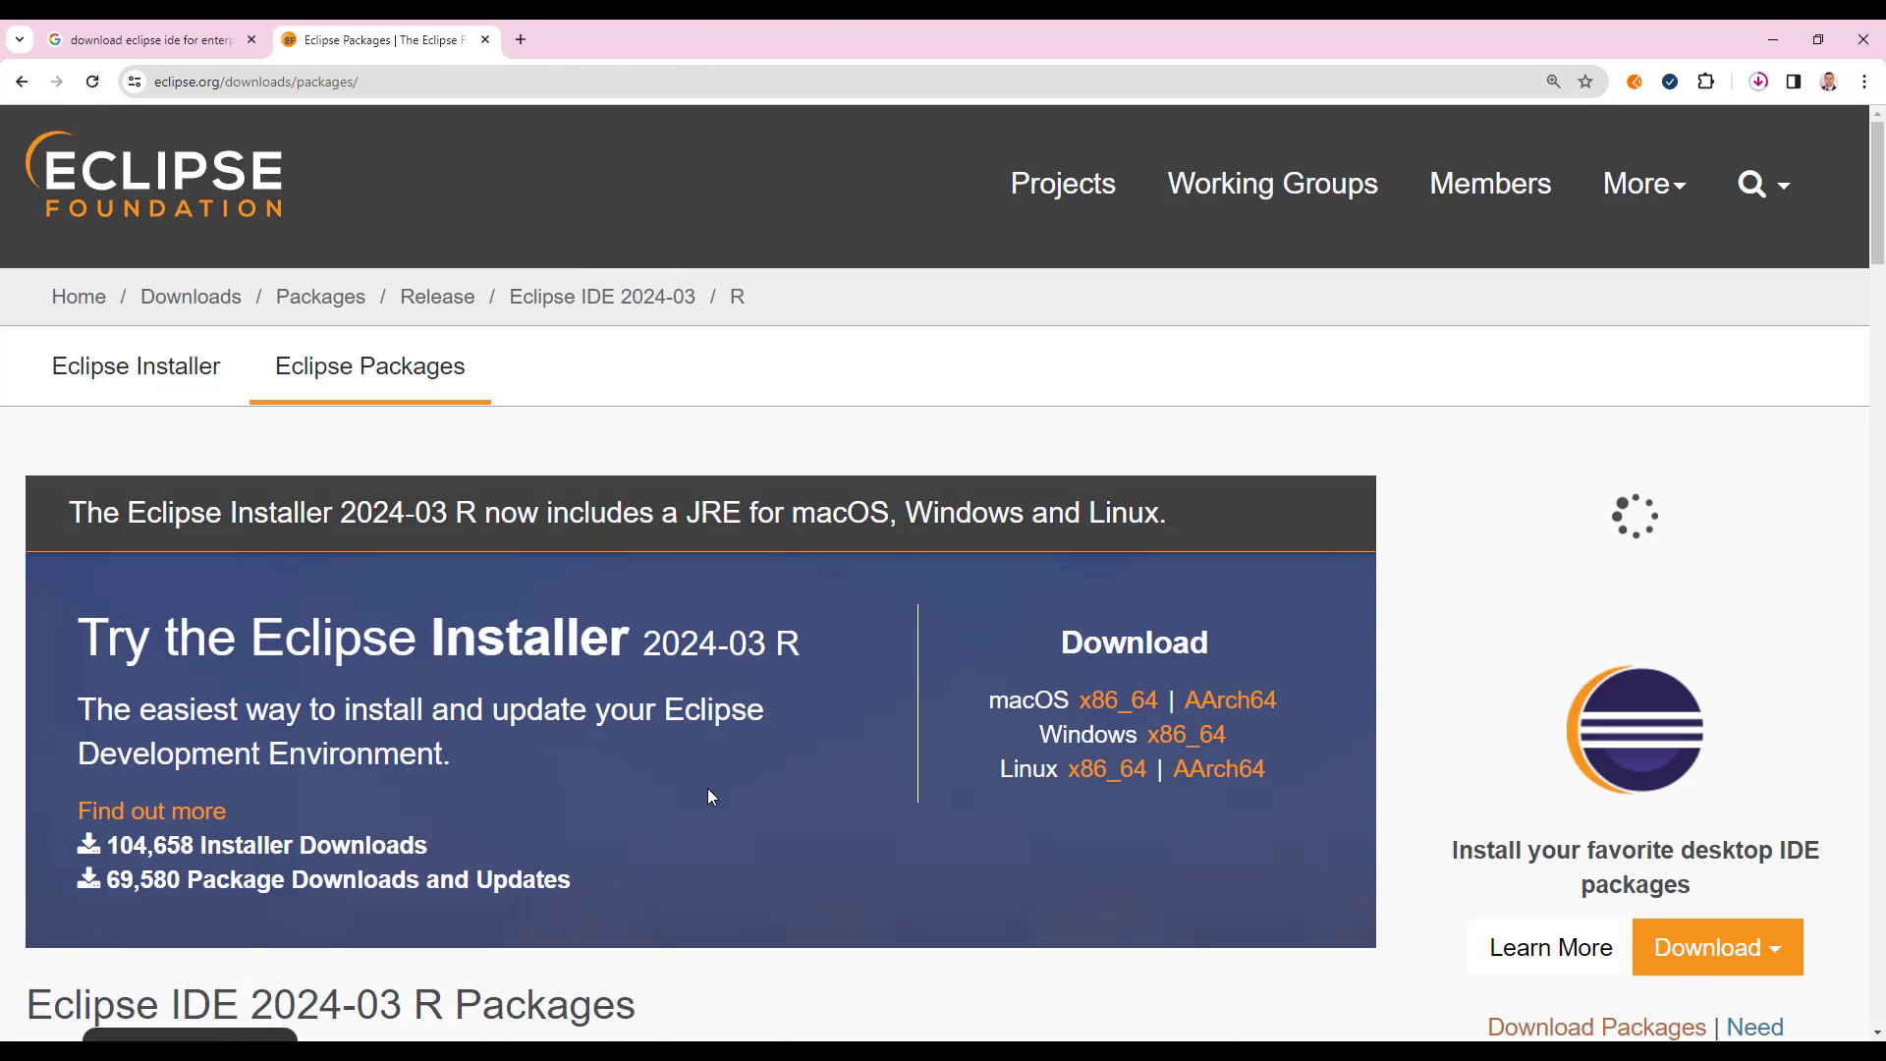
Download the Windows x86_64 package of Eclipse IDE for Enterprise Java and Web Developers 2024-03 R as eclipse-jee-2024-03-R-win32-x86_64.zip.
scroll(712, 796, "down", 2)
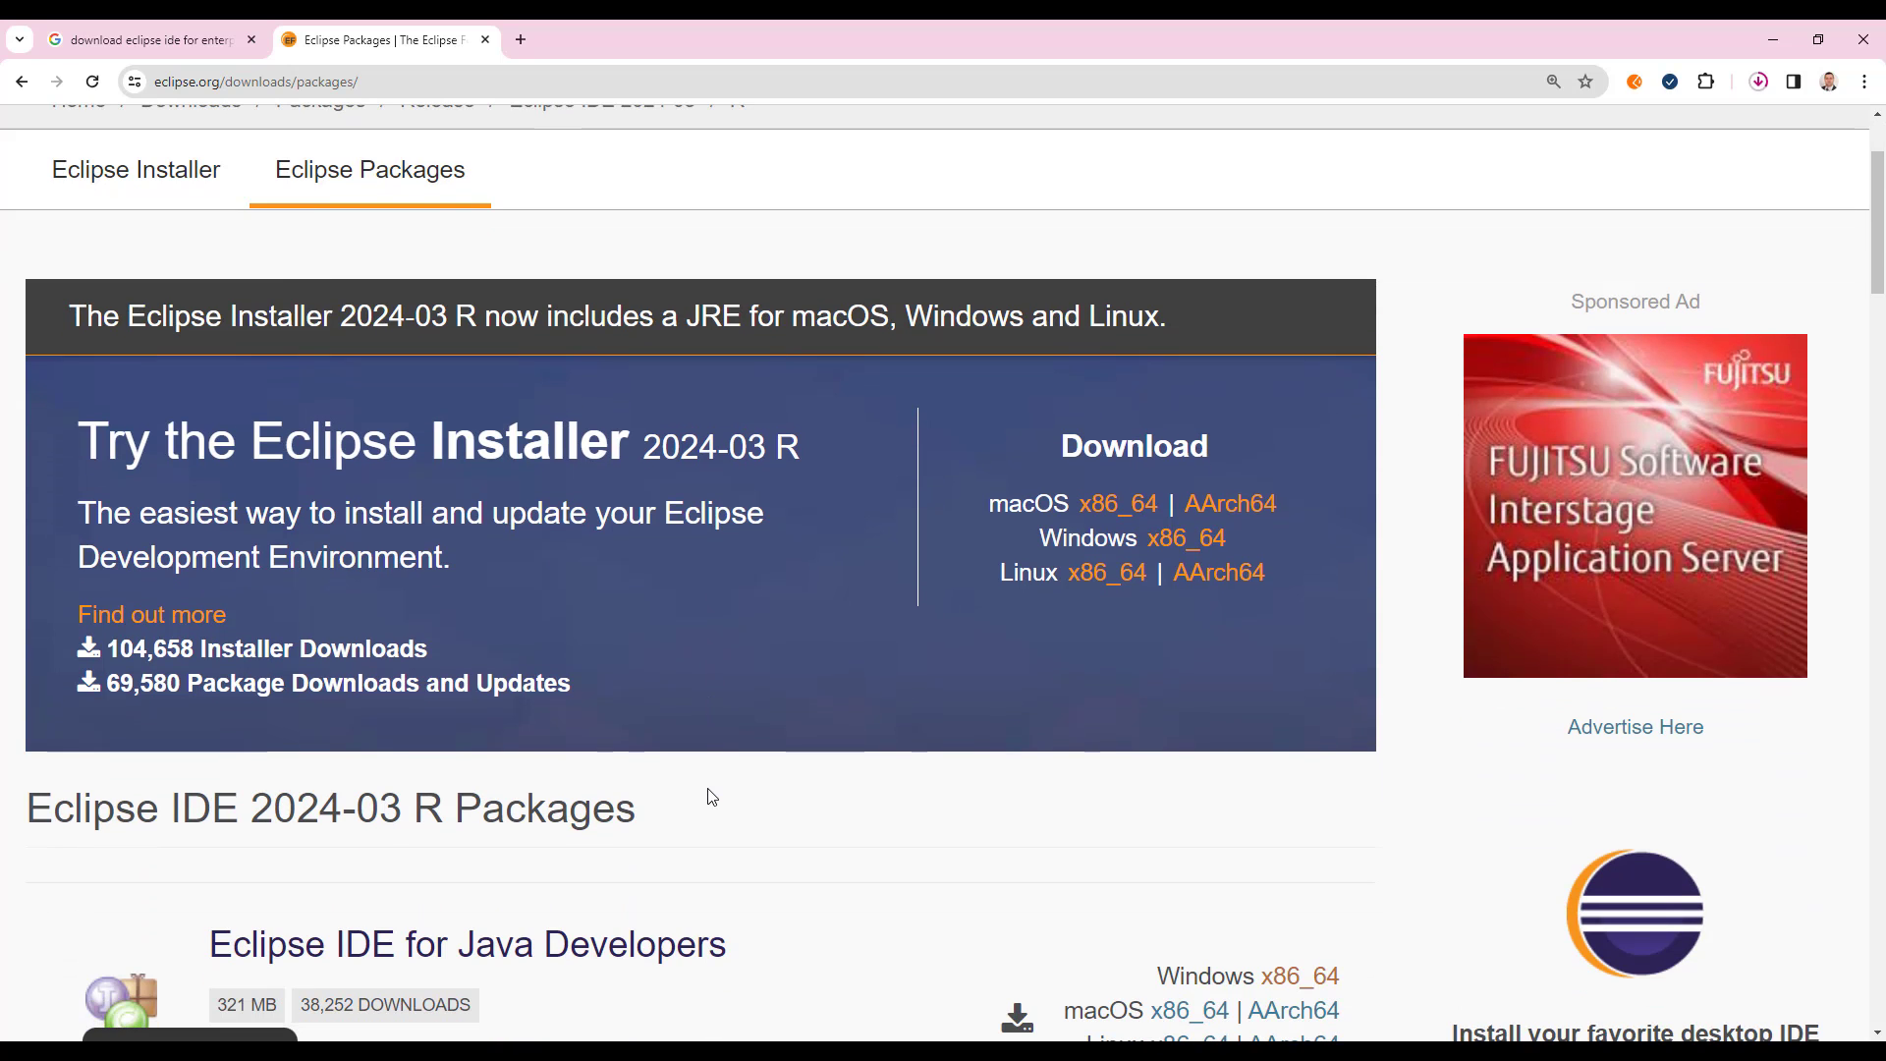
scroll(707, 788, "up", 3)
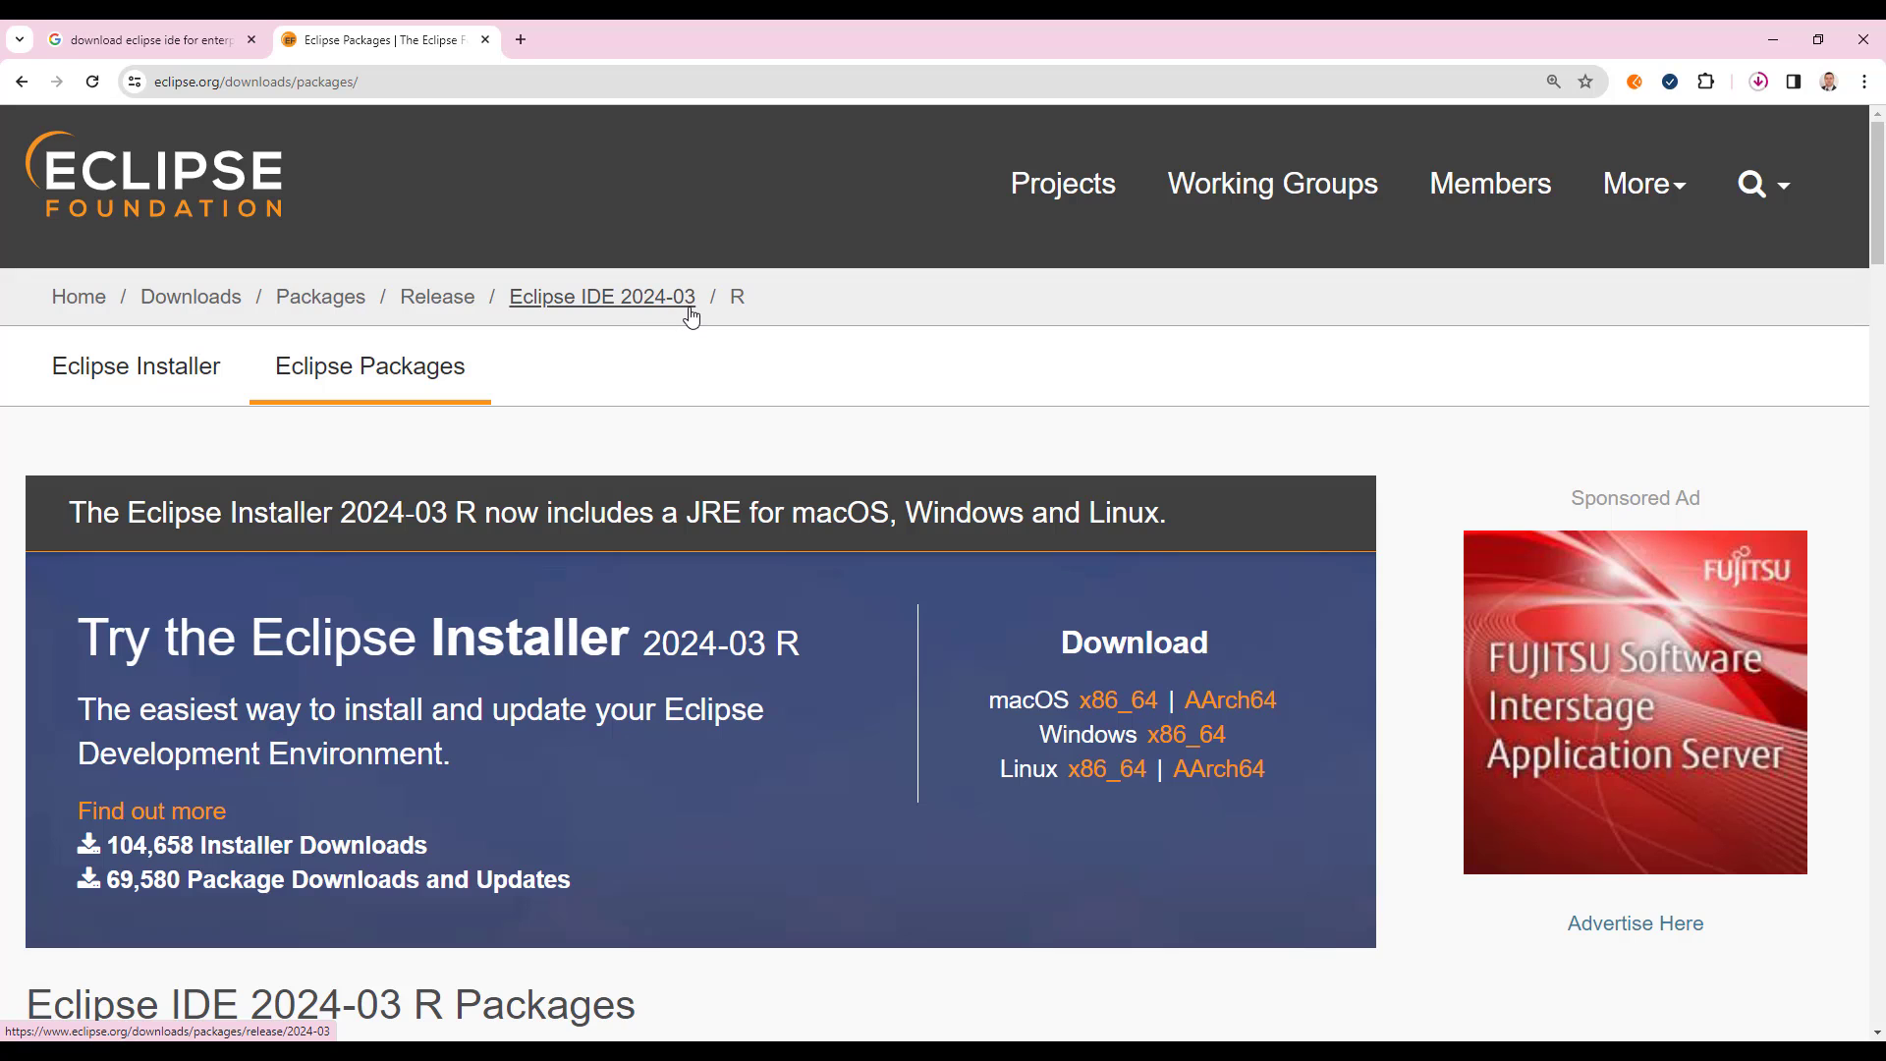
scroll(687, 707, "down", 4)
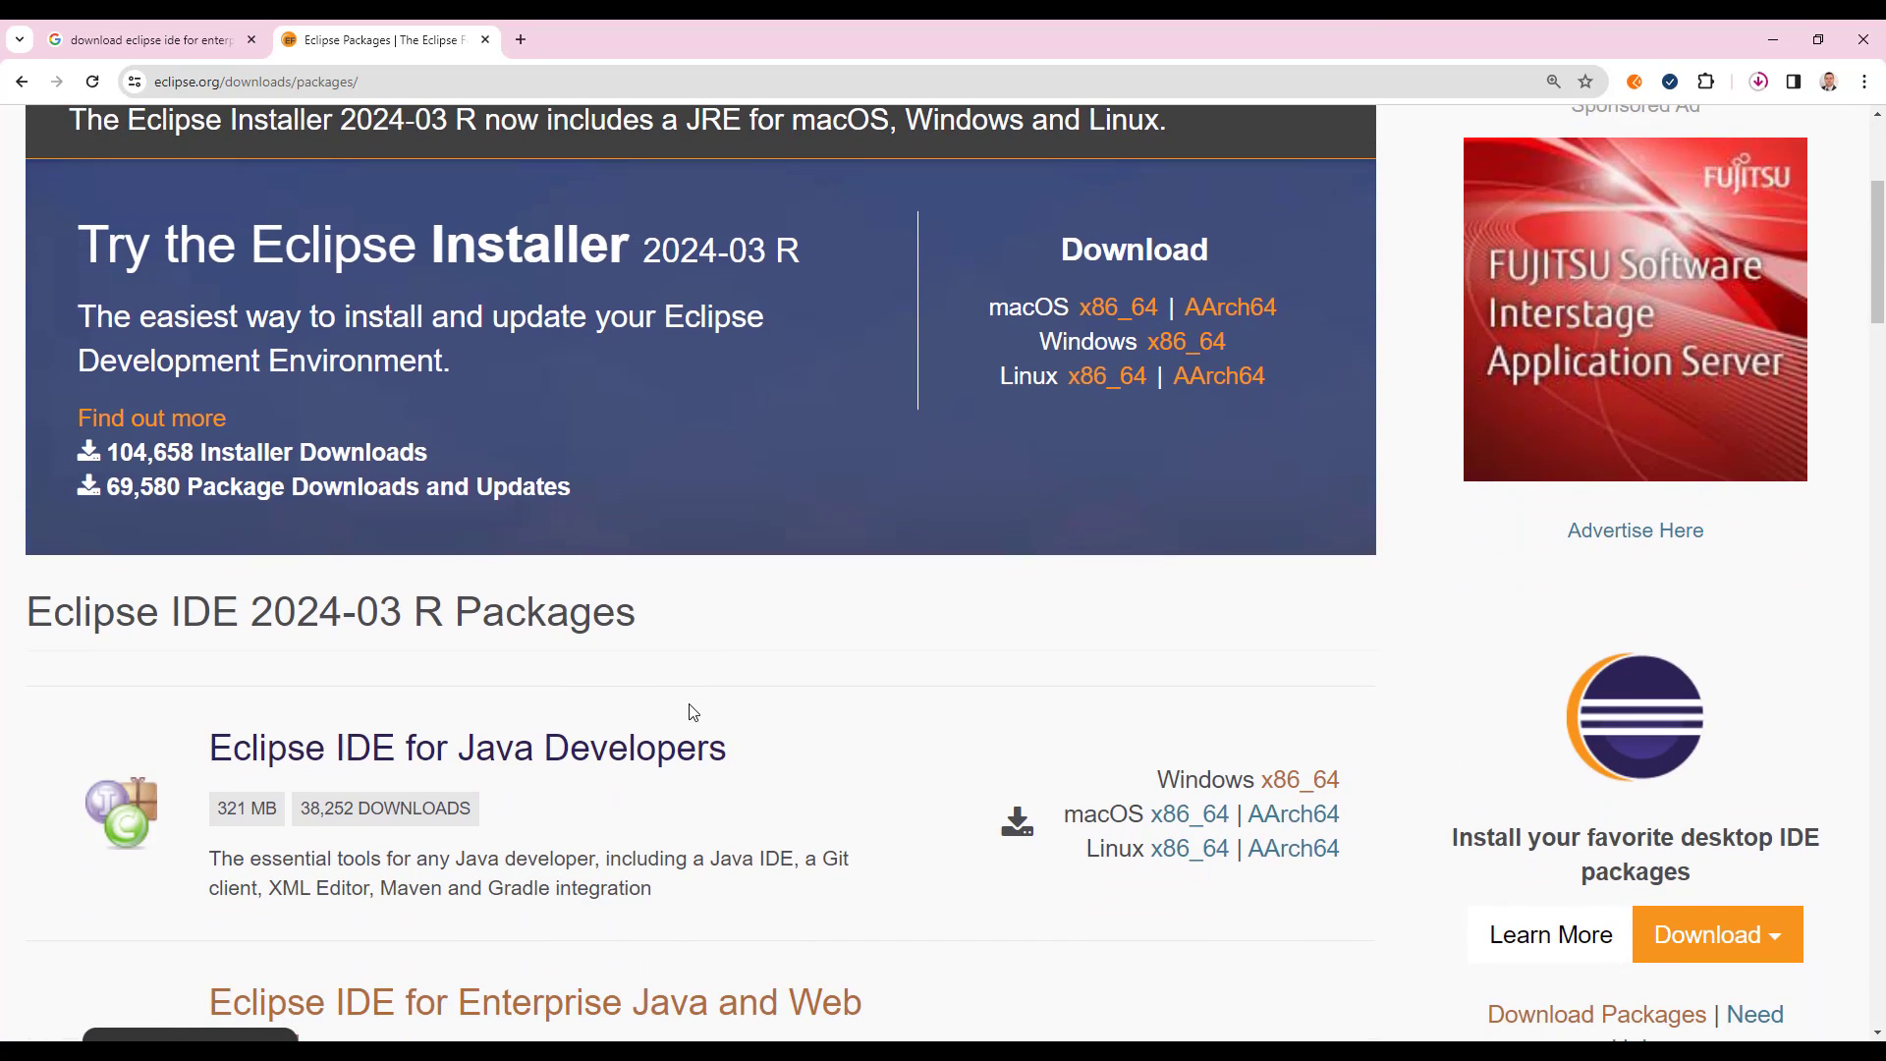
scroll(694, 712, "down", 2)
scroll(688, 699, "down", 1)
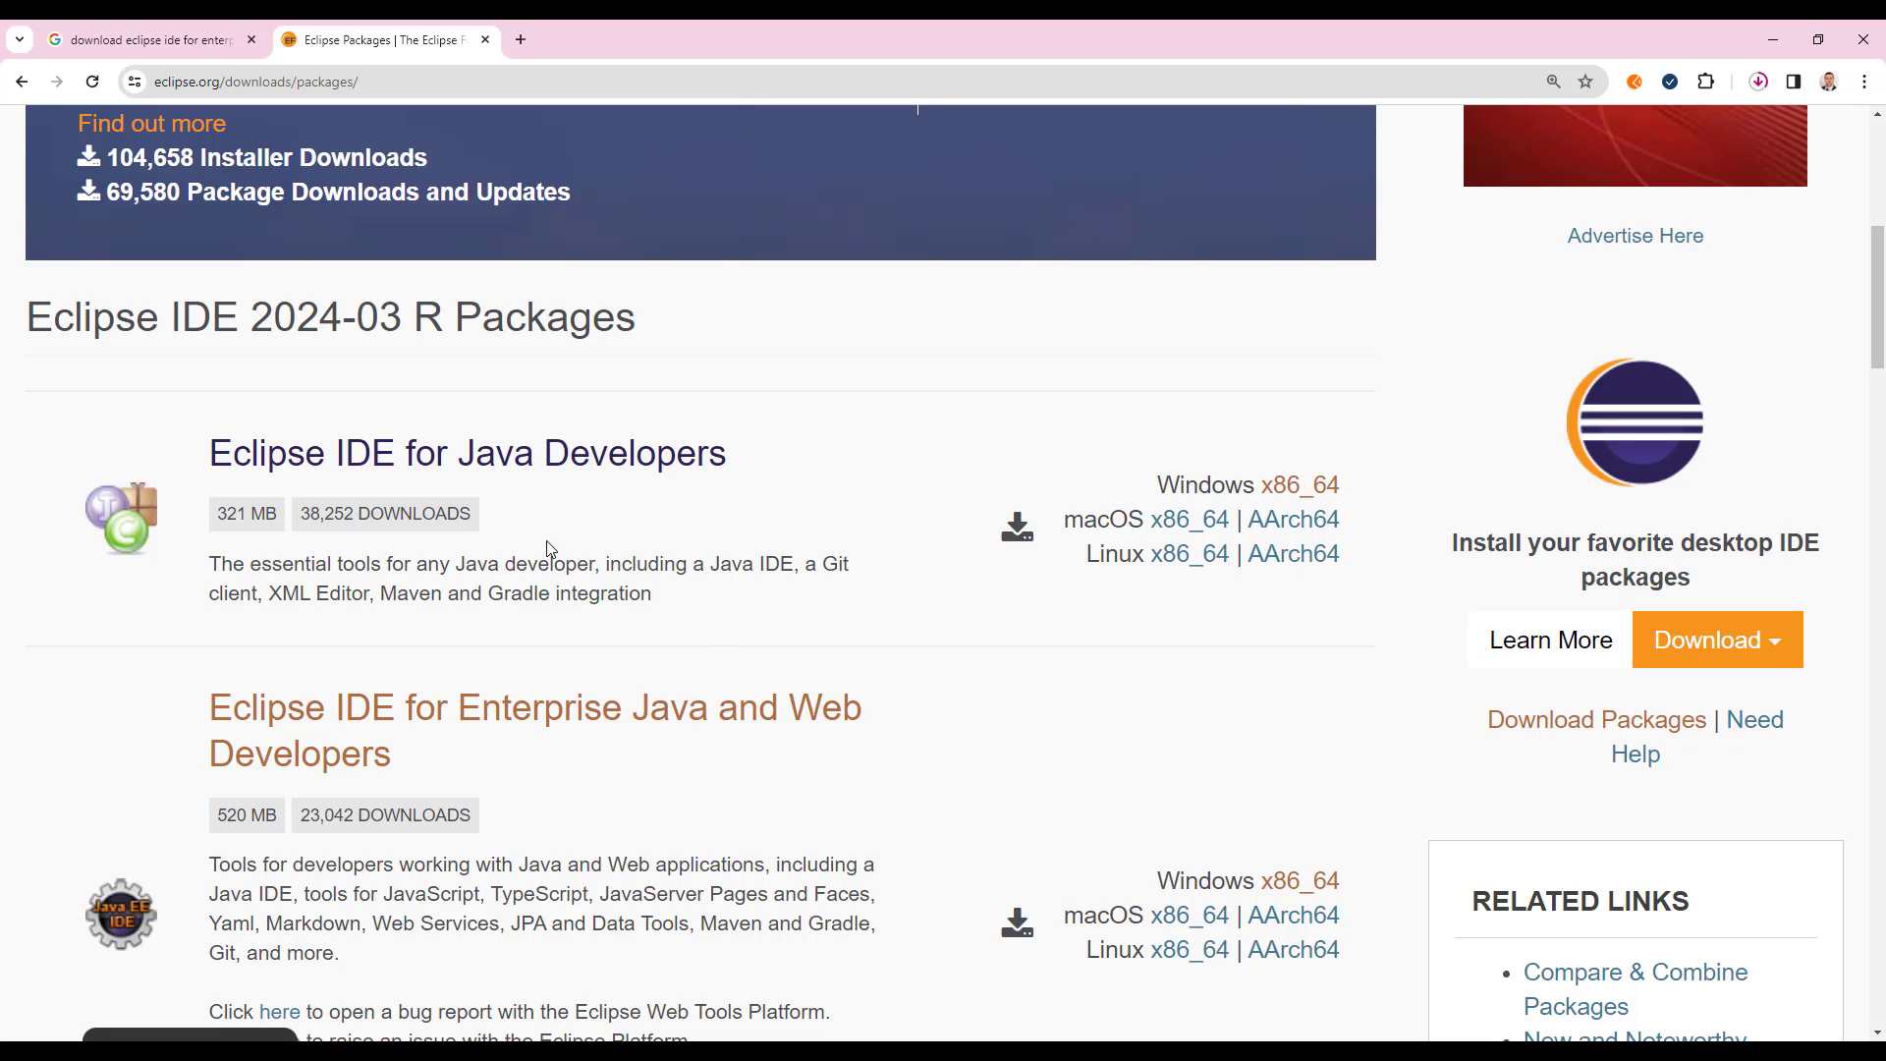
left_click(473, 458)
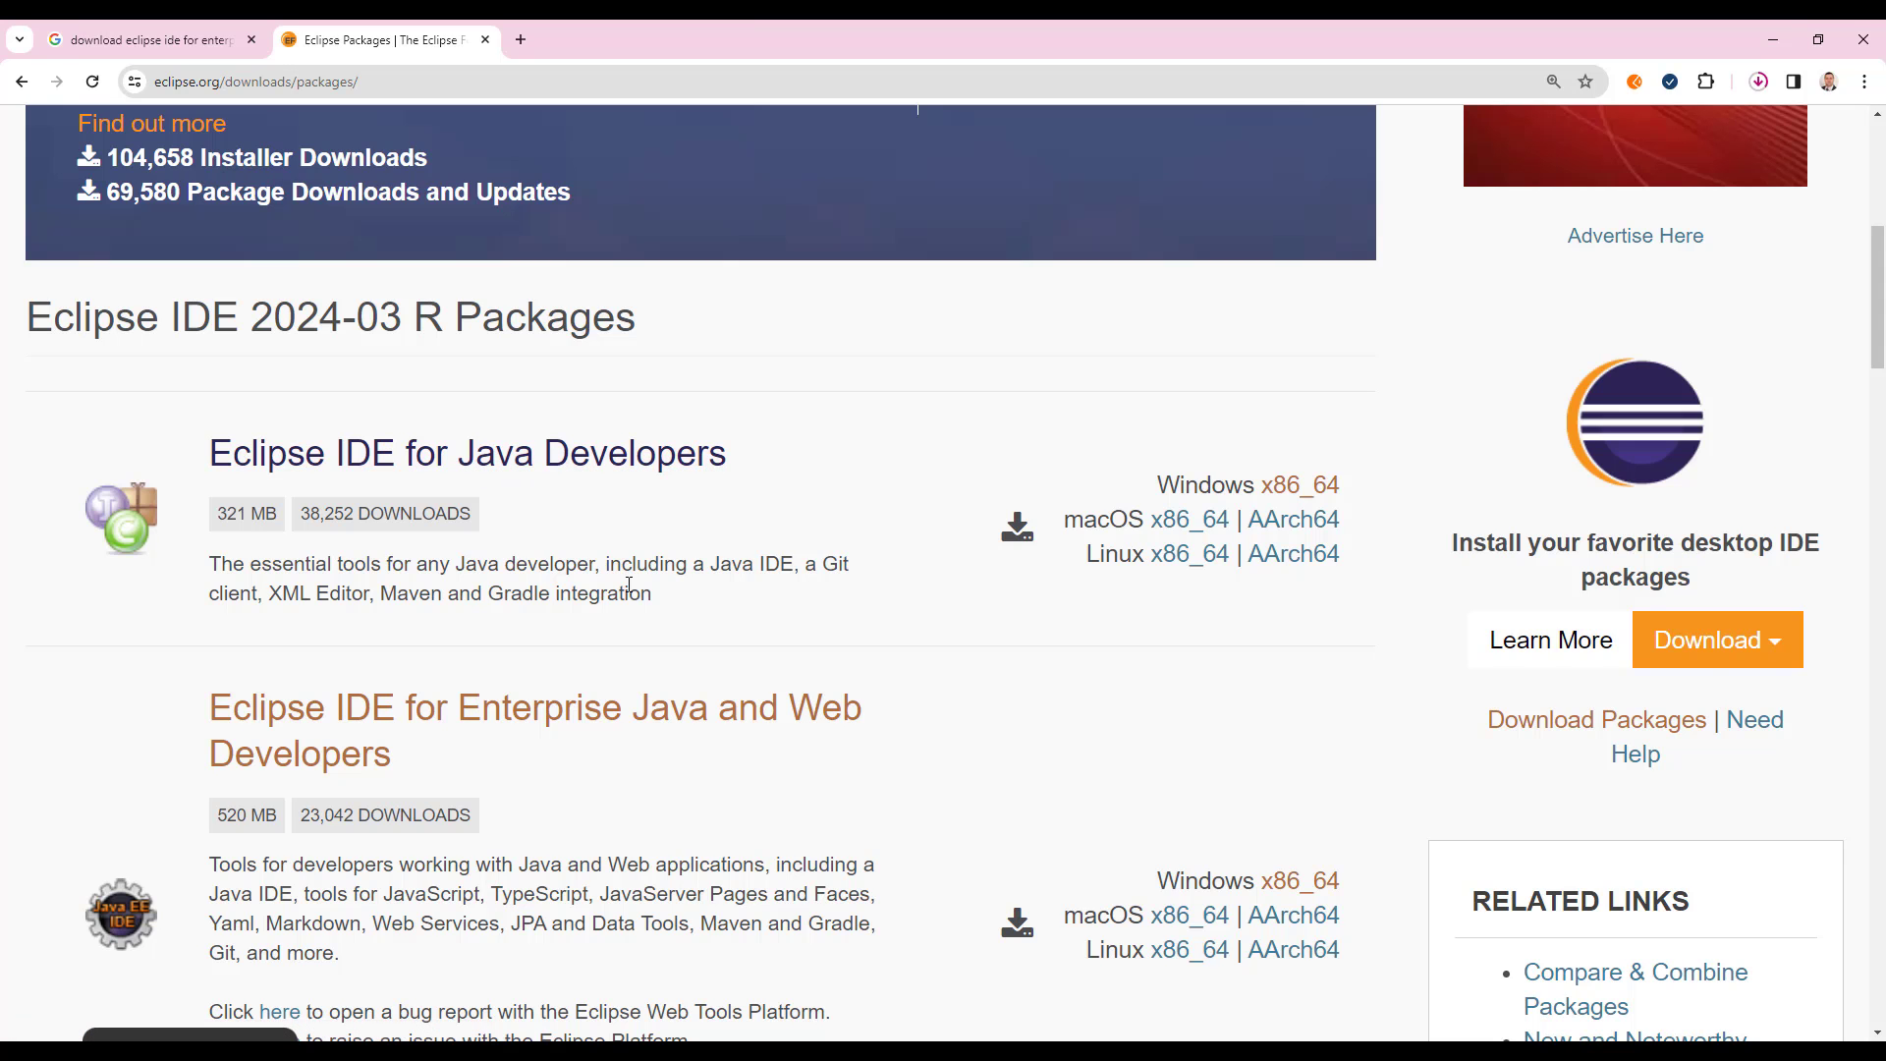
scroll(609, 556, "down", 1)
scroll(659, 652, "down", 2)
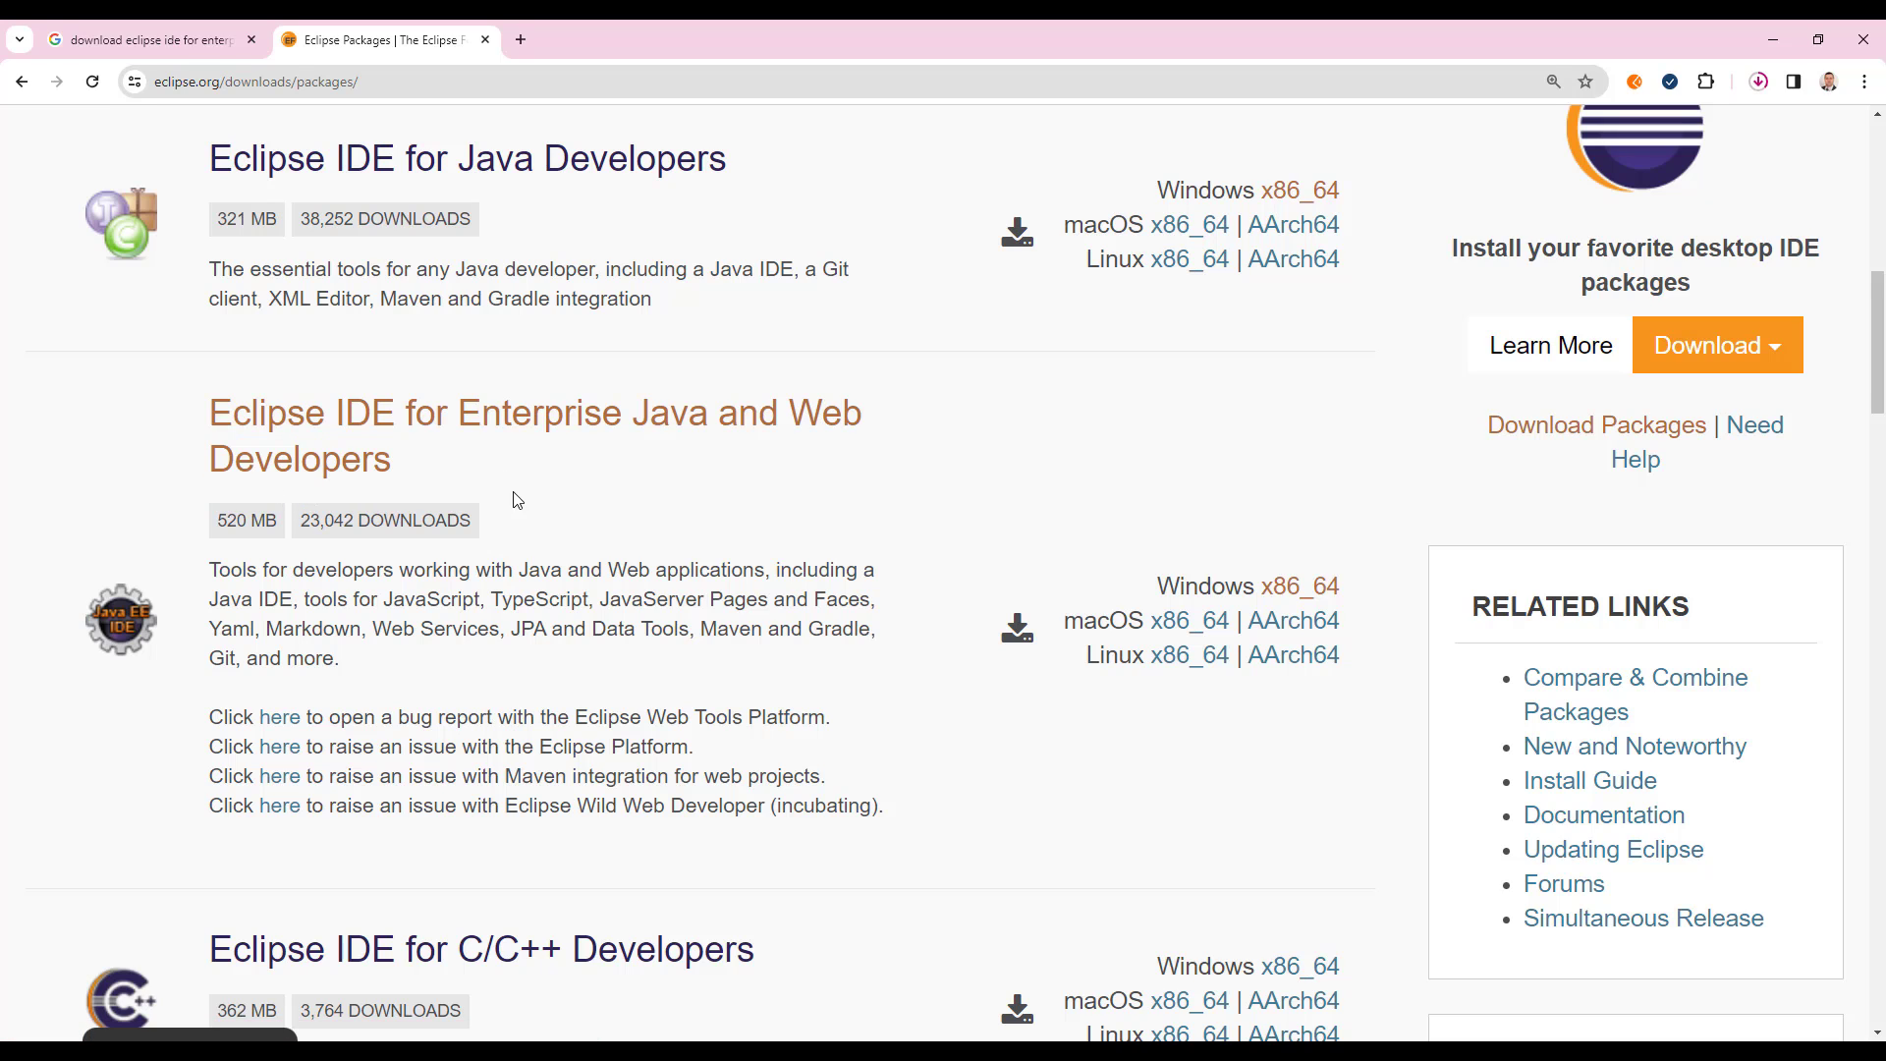
scroll(441, 409, "up", 1)
scroll(441, 409, "up", 1)
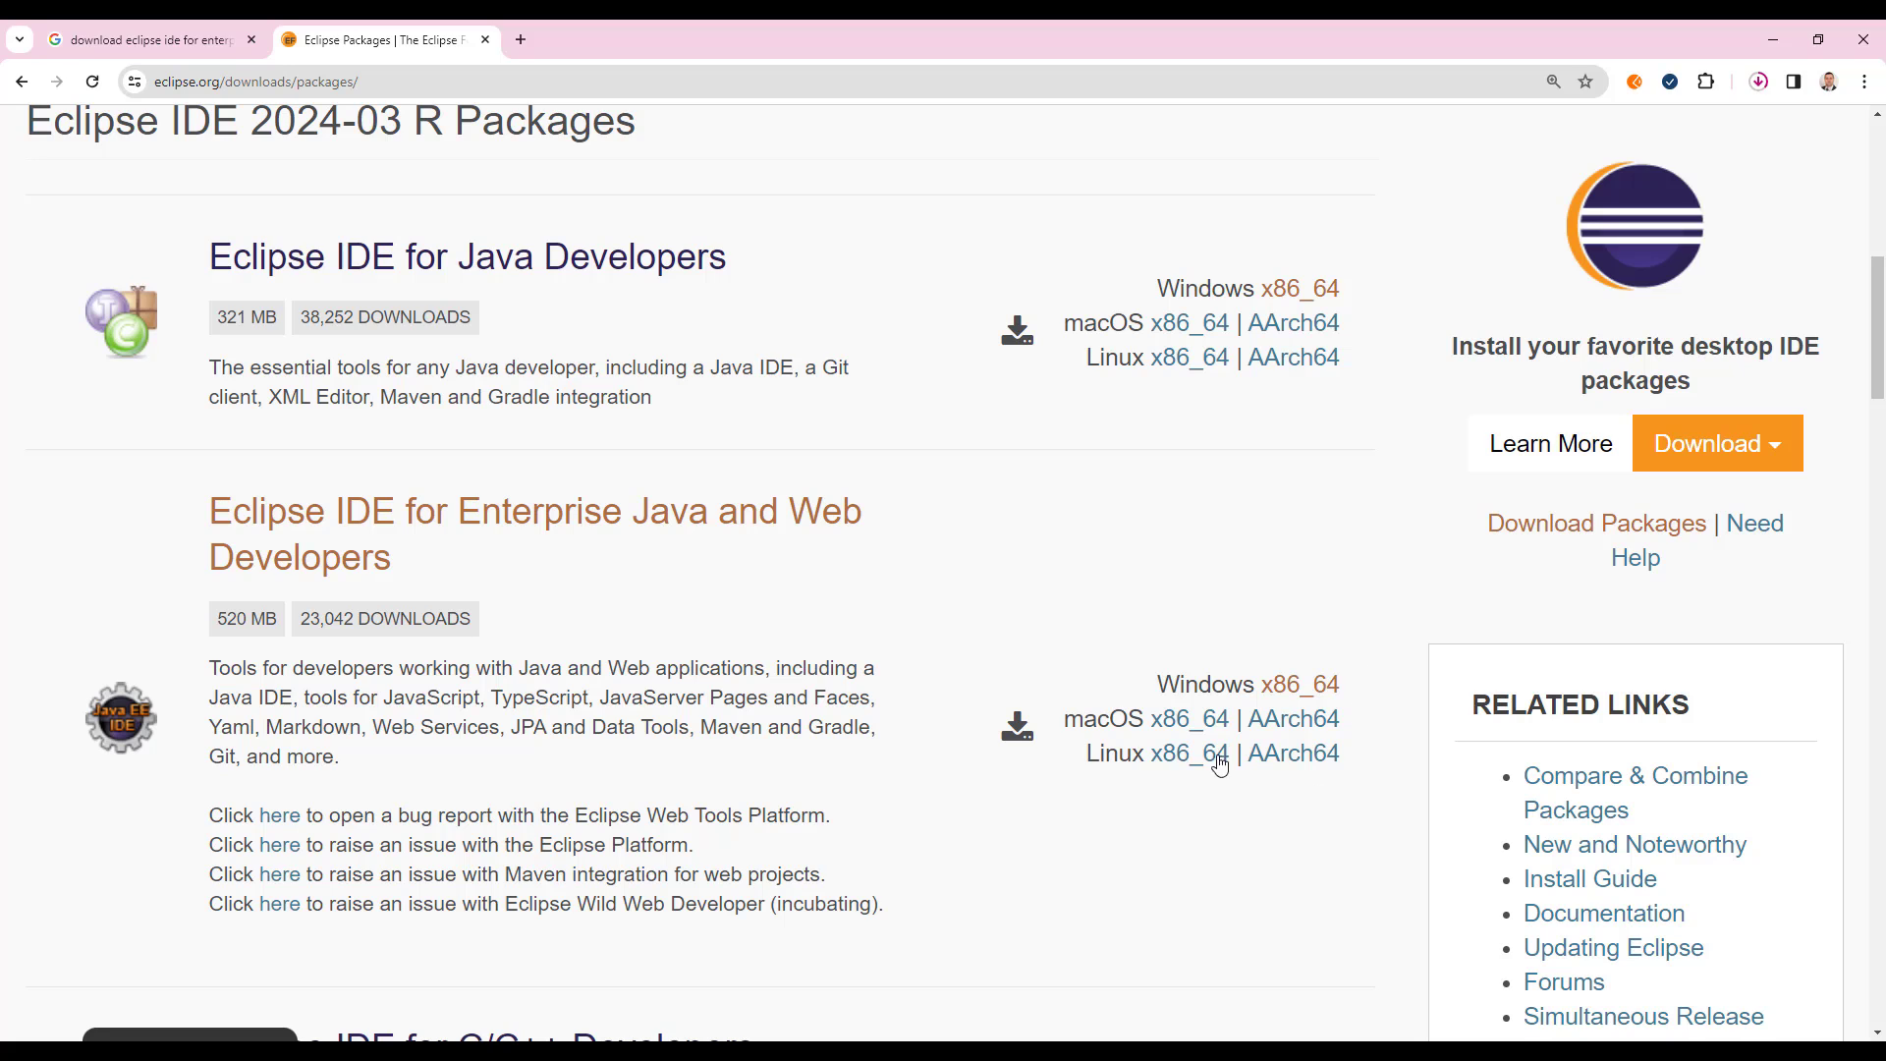
left_click(1311, 694)
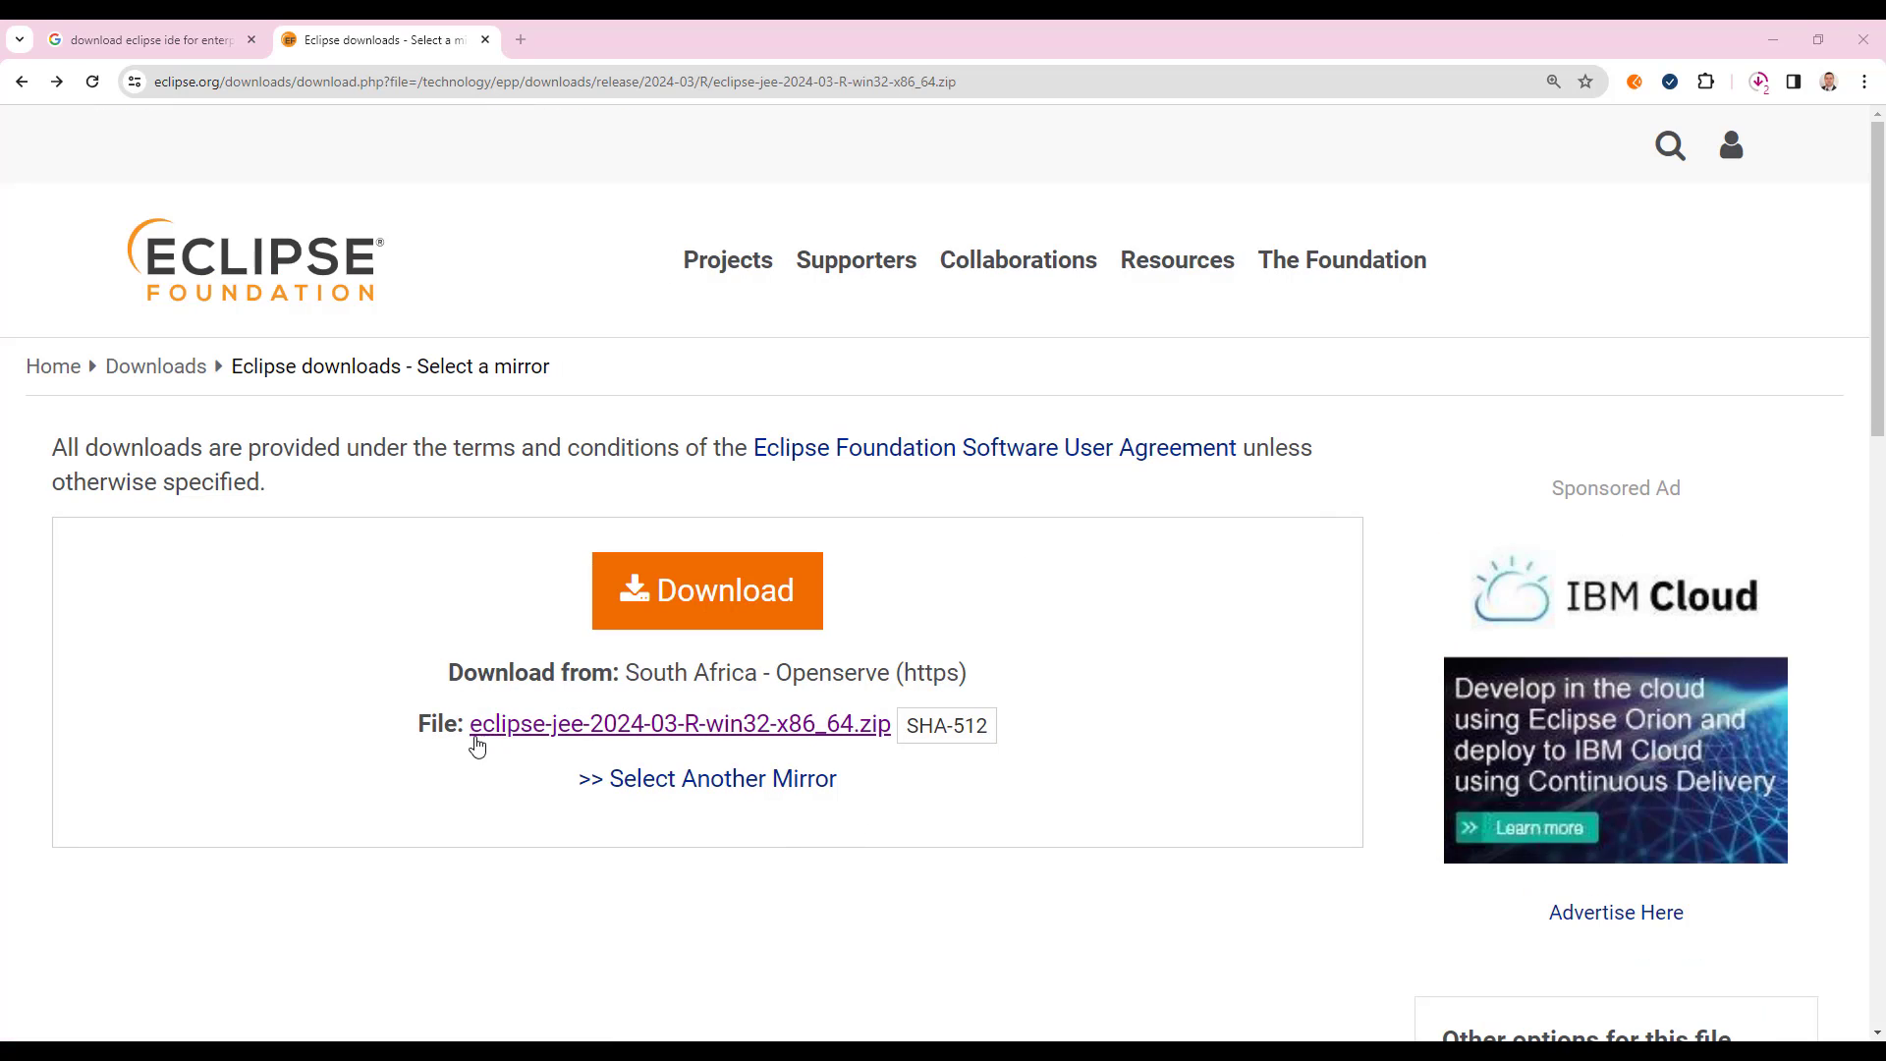
left_click(631, 727)
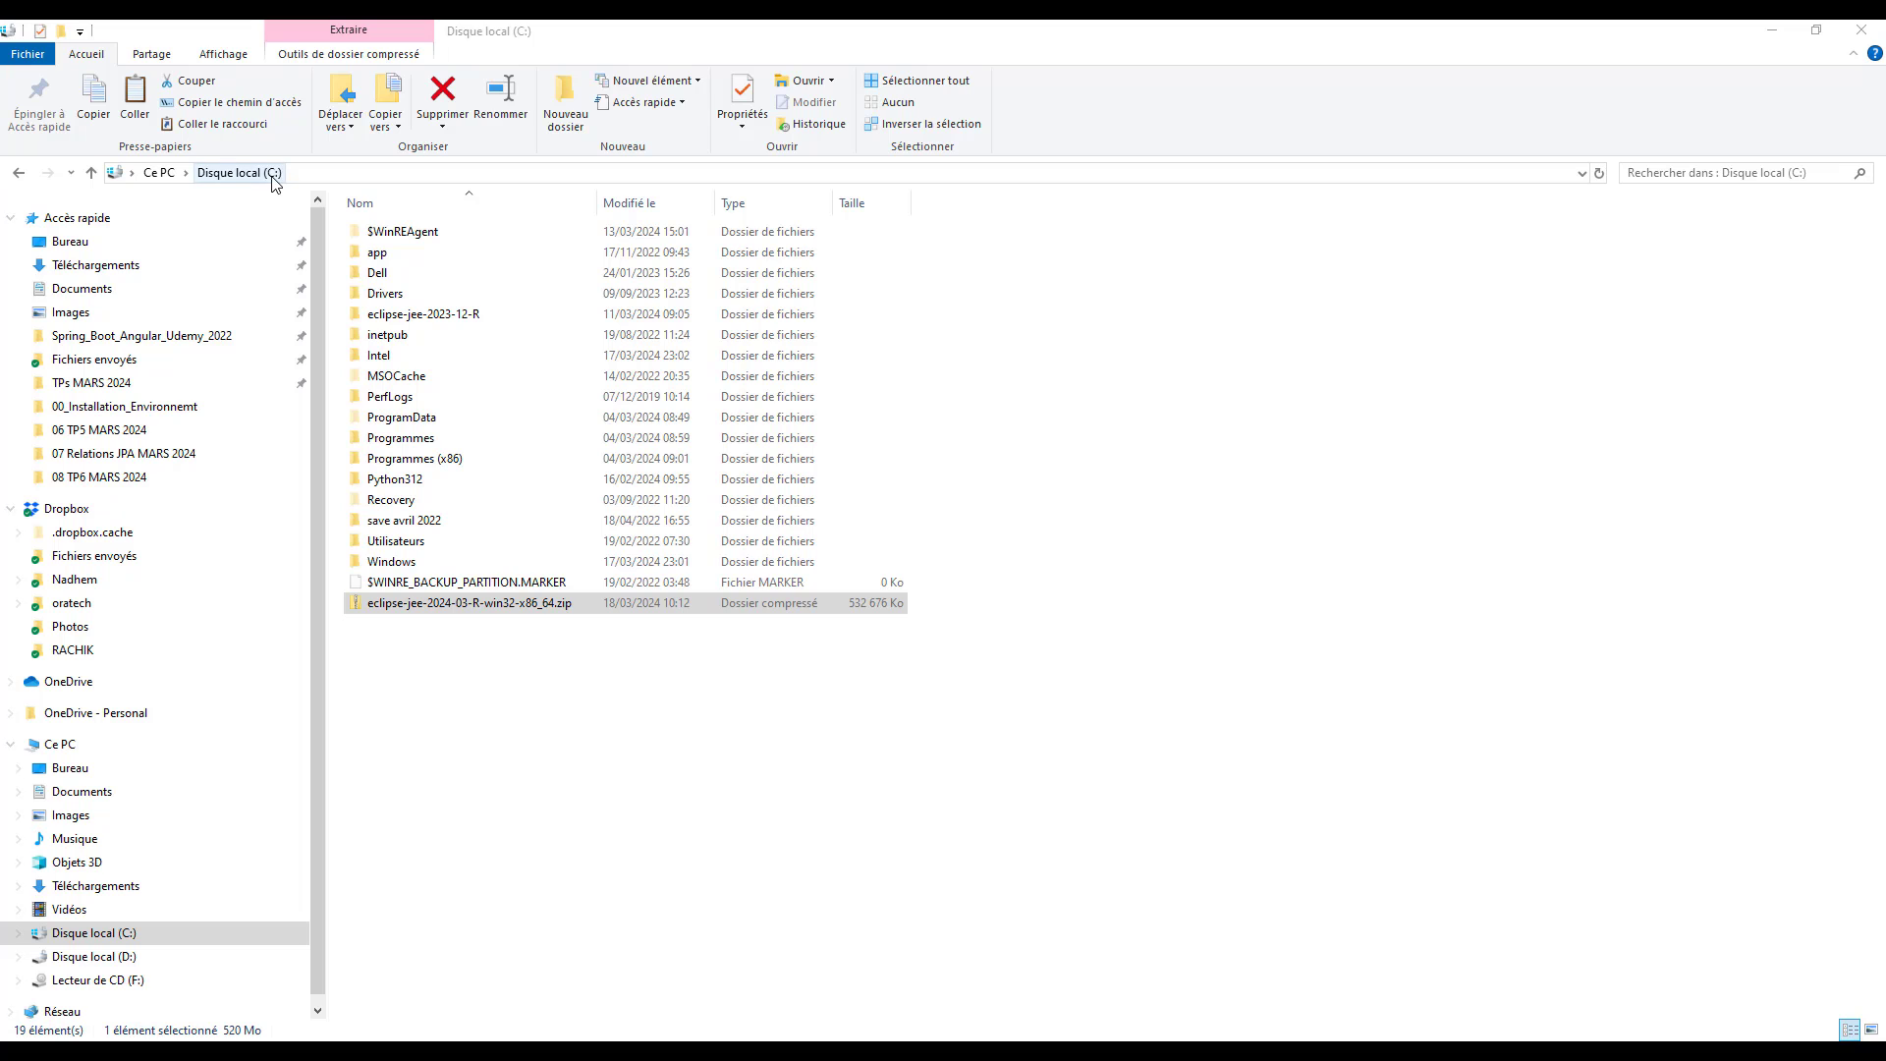
In File Explorer, extract eclipse-jee-2024-03-R-win32-x86_64.zip directly into the root of drive C: with 7-Zip.
right_click(493, 611)
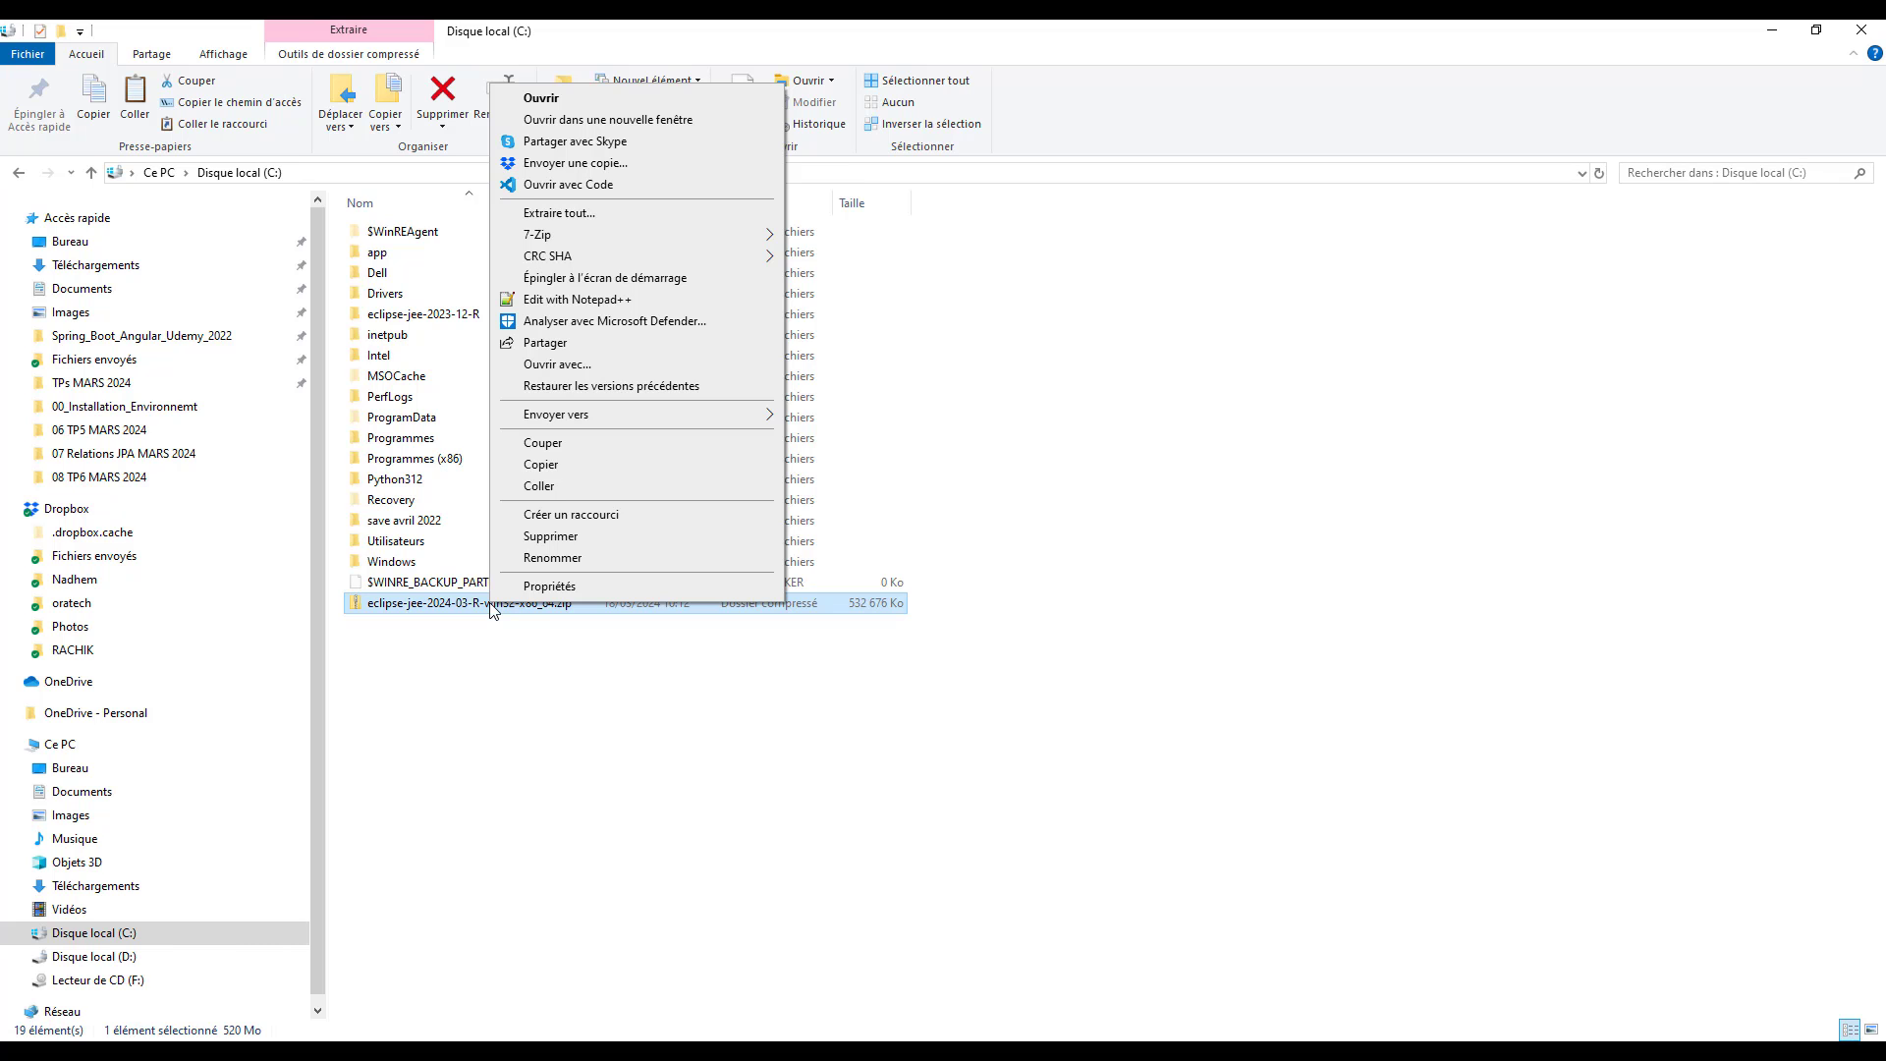
mouse_move(629, 235)
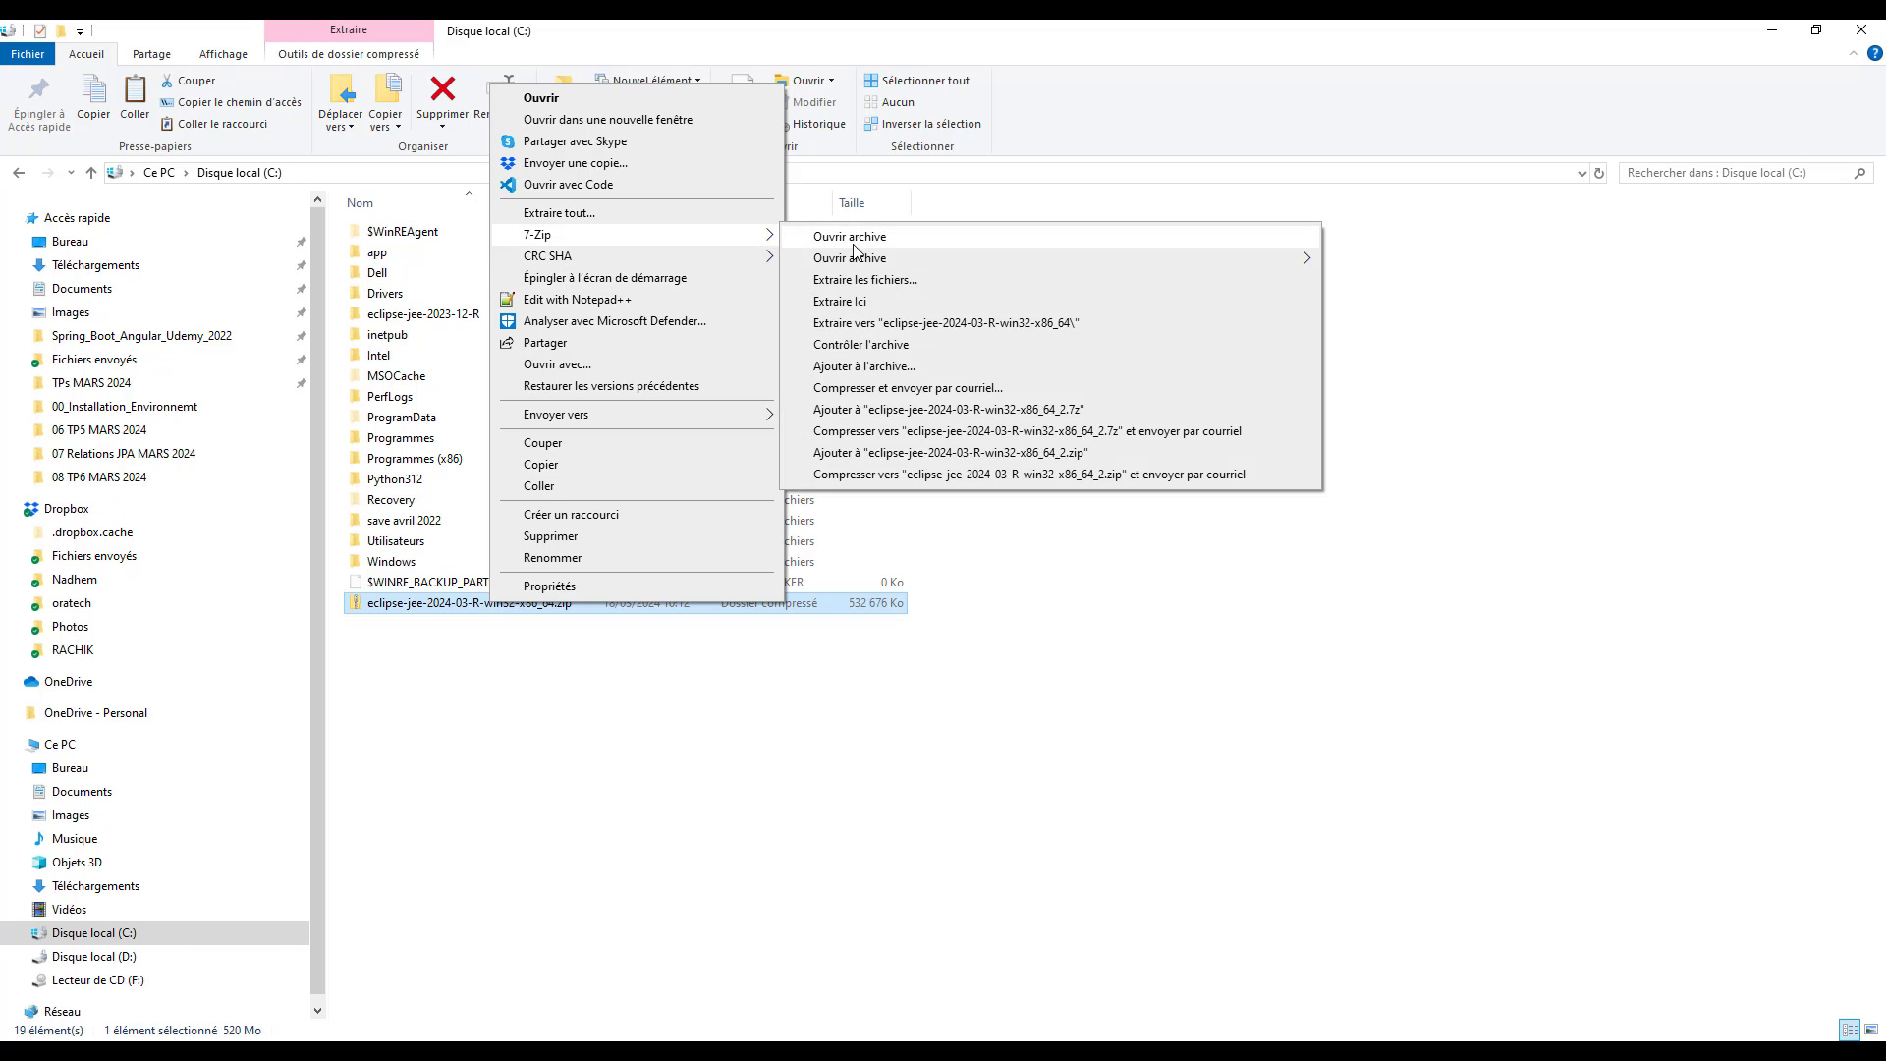
left_click(843, 300)
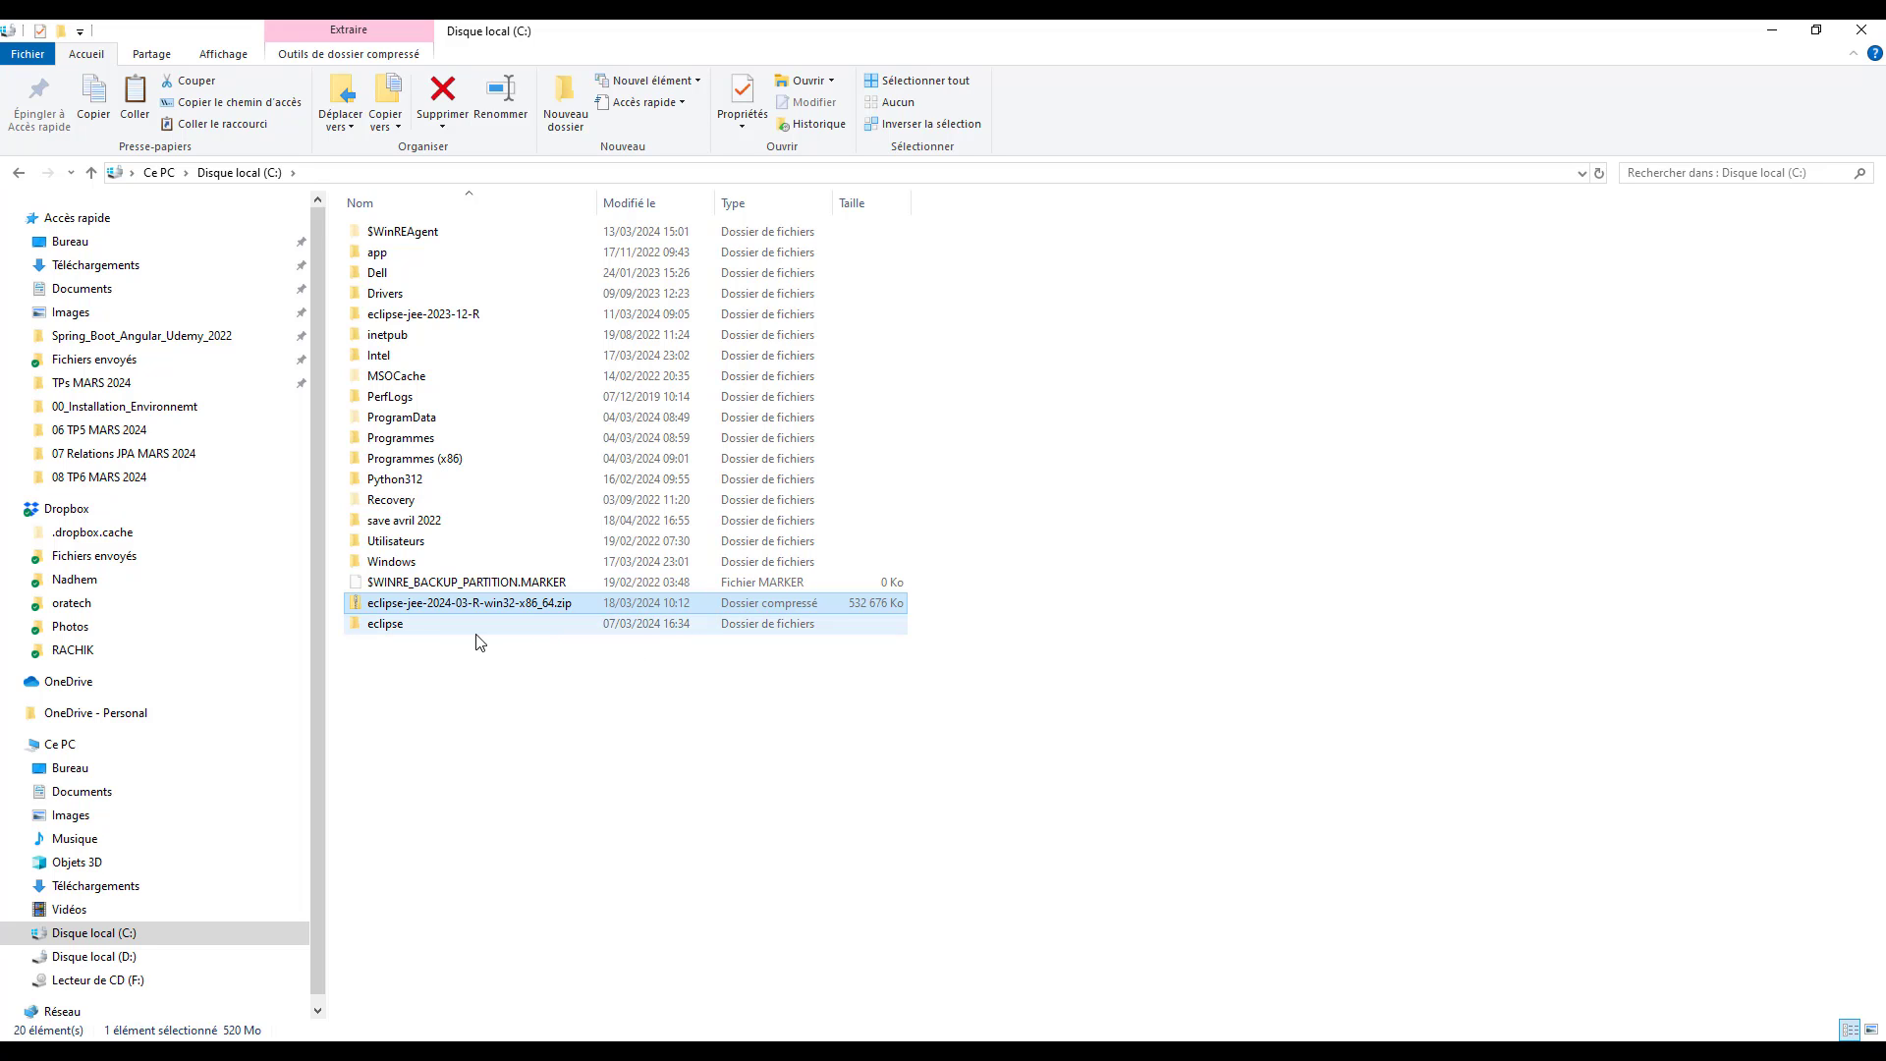
Open the extracted eclipse folder and launch eclipse.exe.
double_click(407, 634)
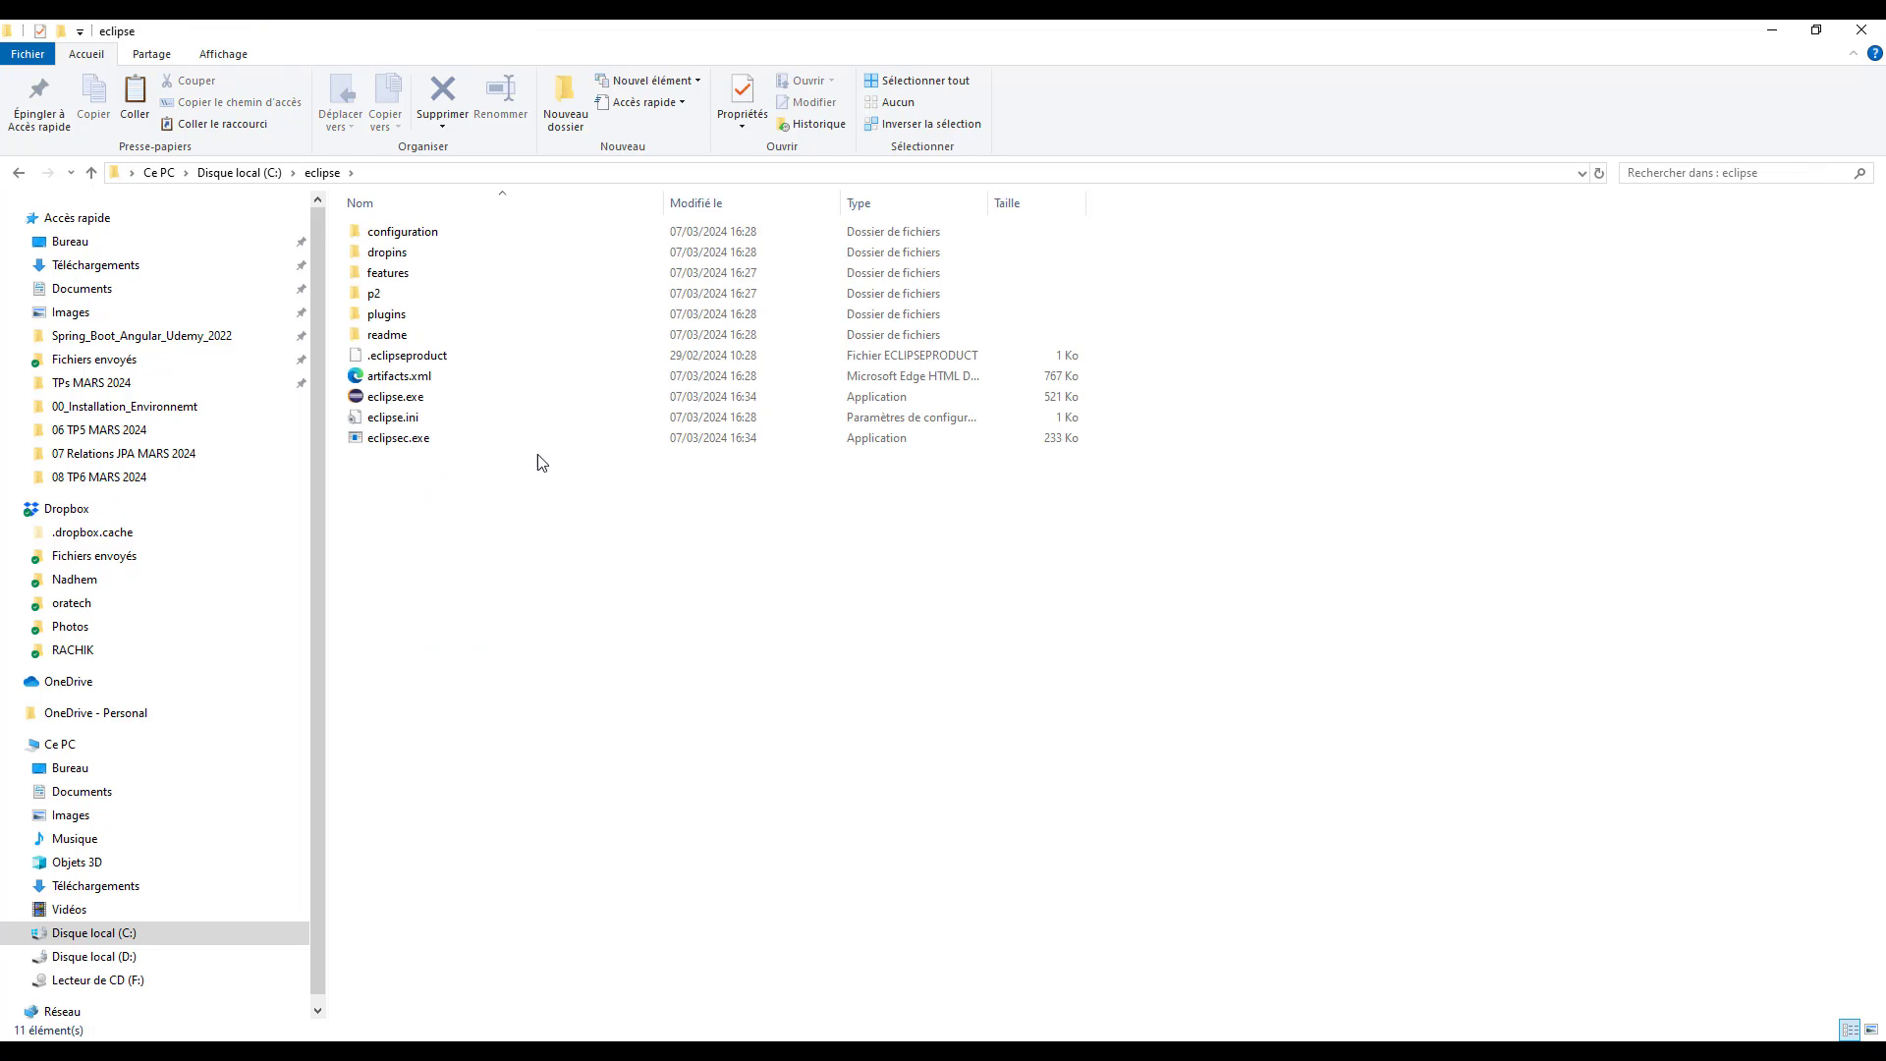
left_click(427, 397)
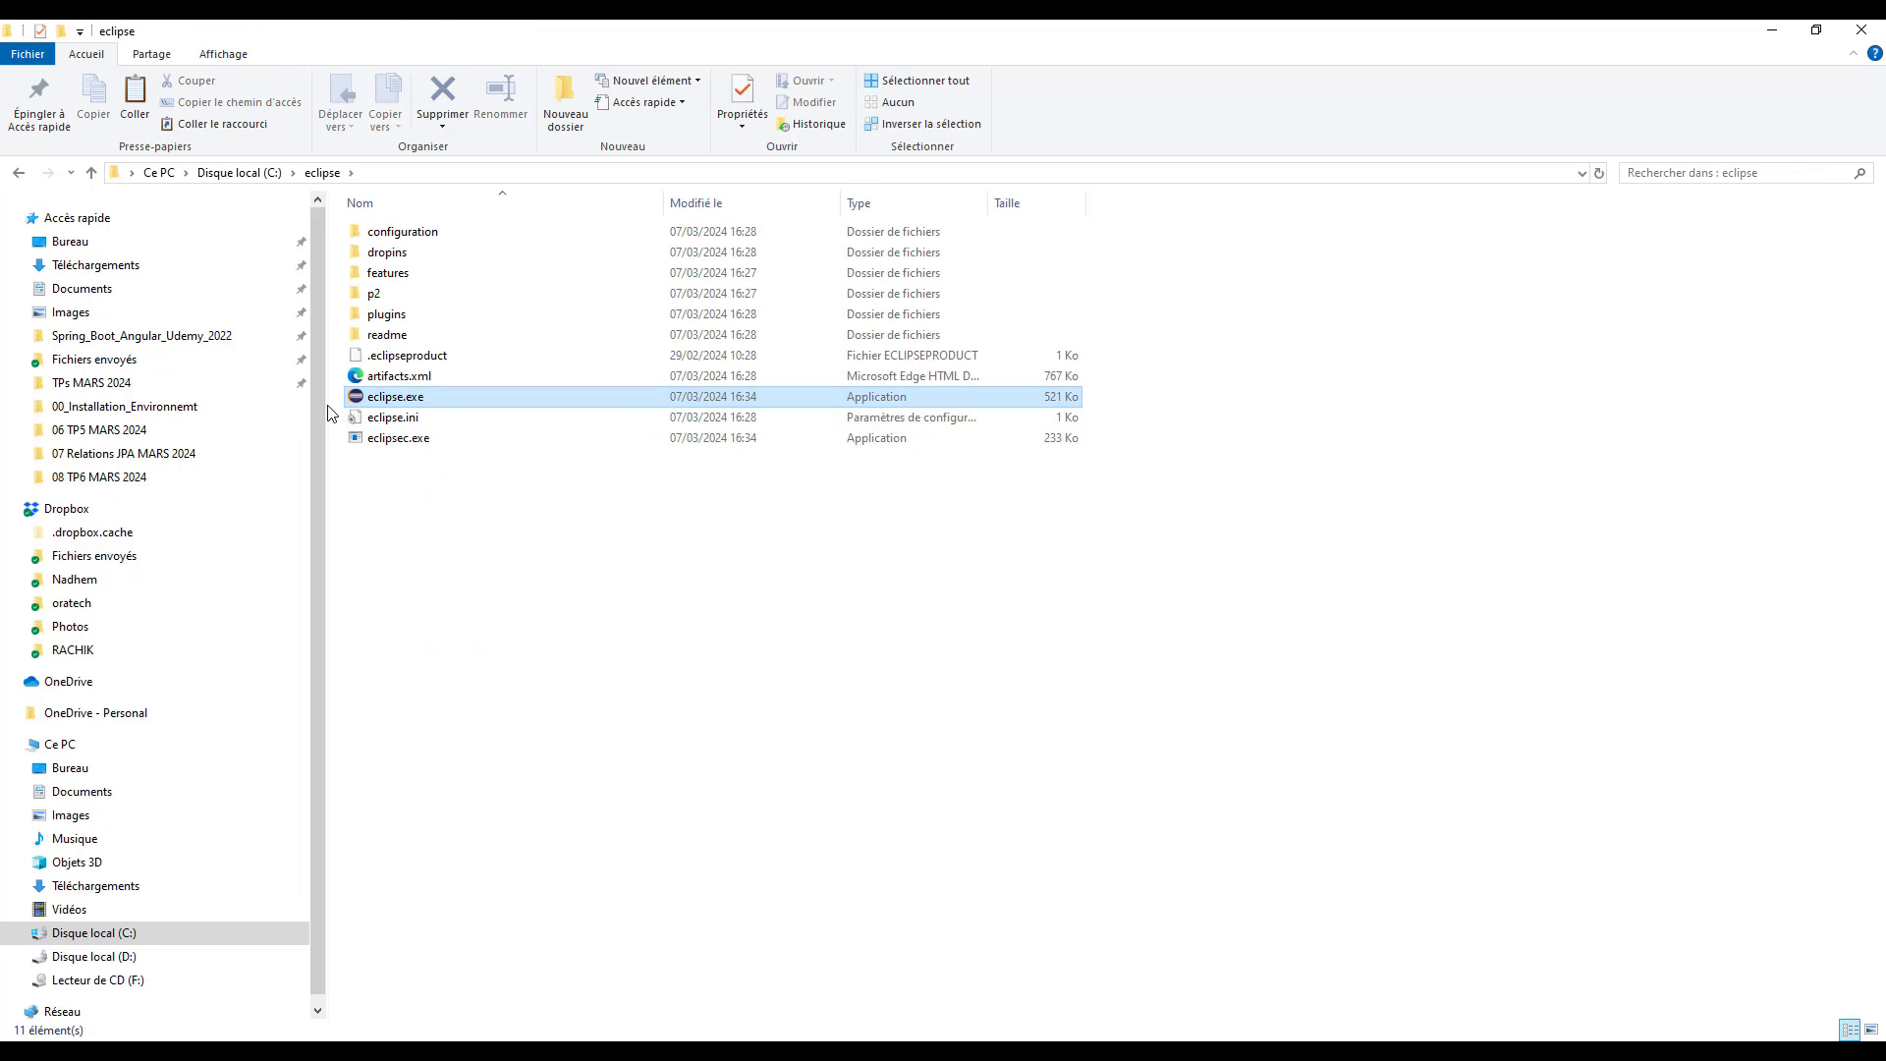
right_click(434, 403)
mouse_move(637, 723)
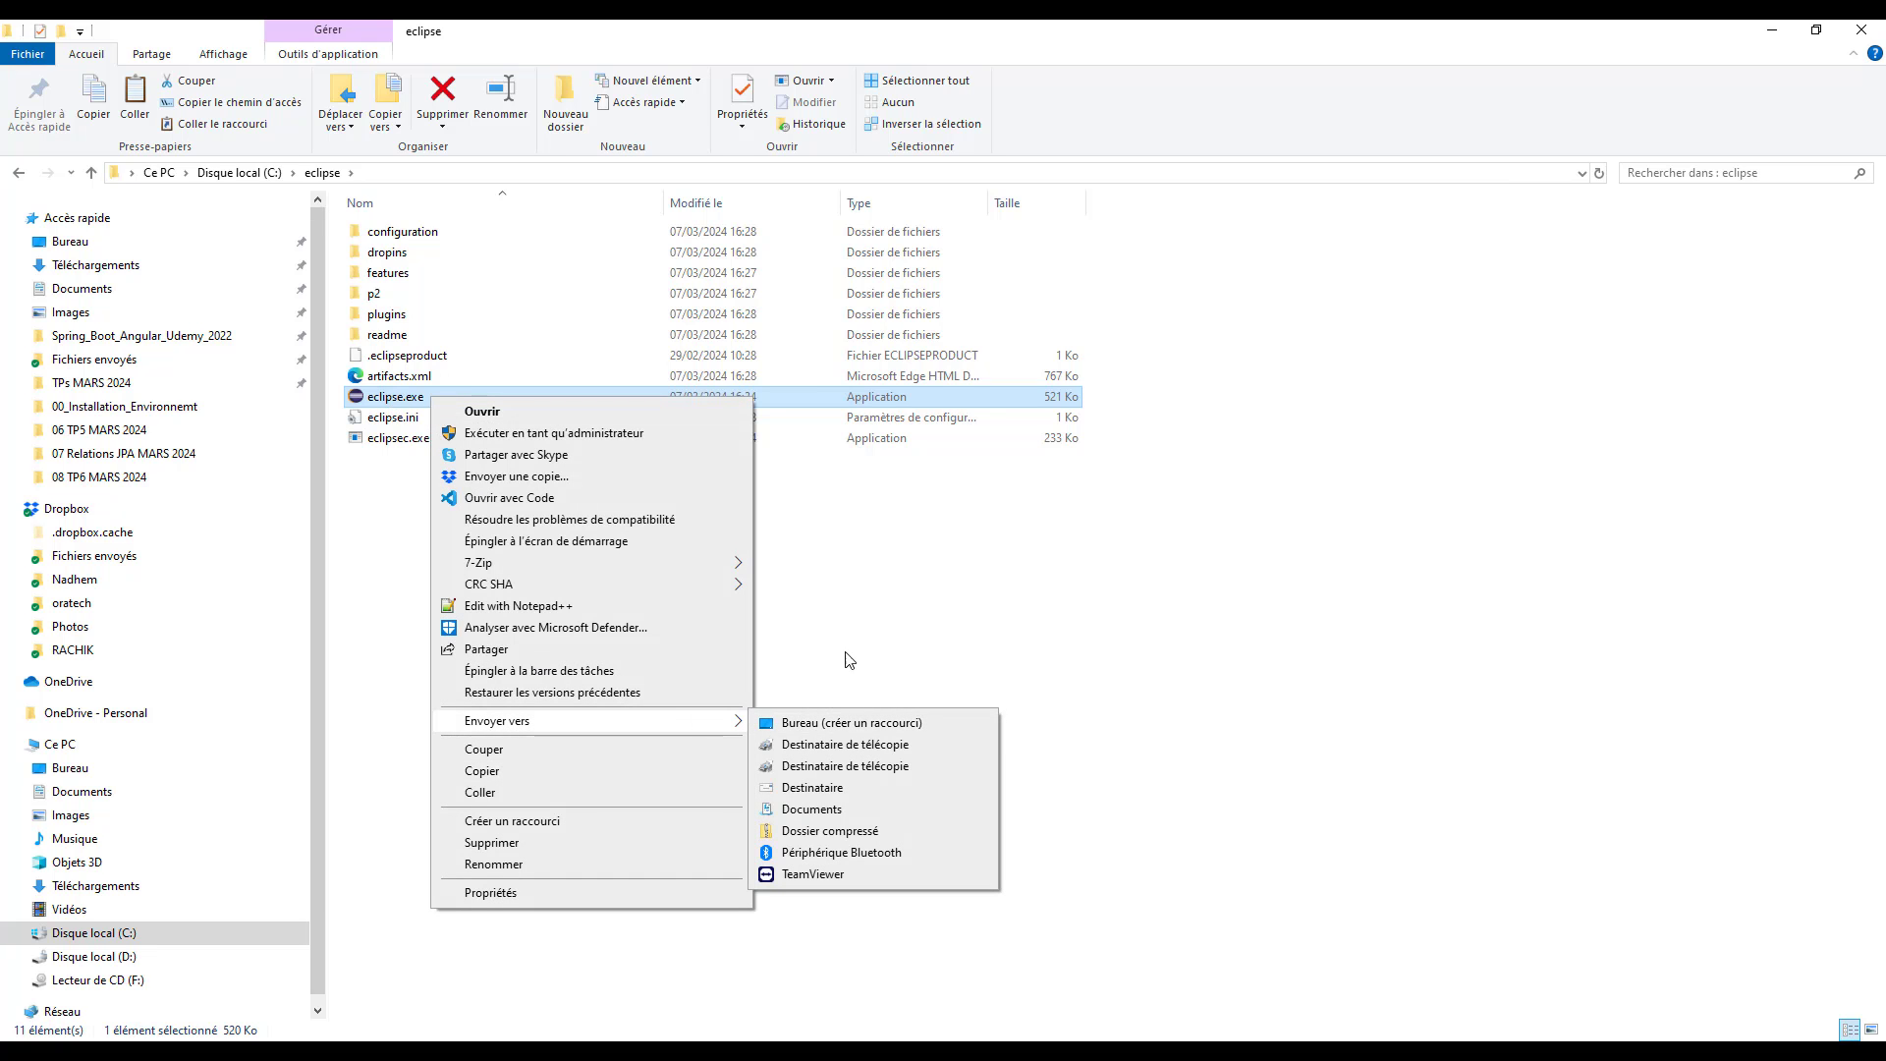
left_click(863, 619)
double_click(361, 401)
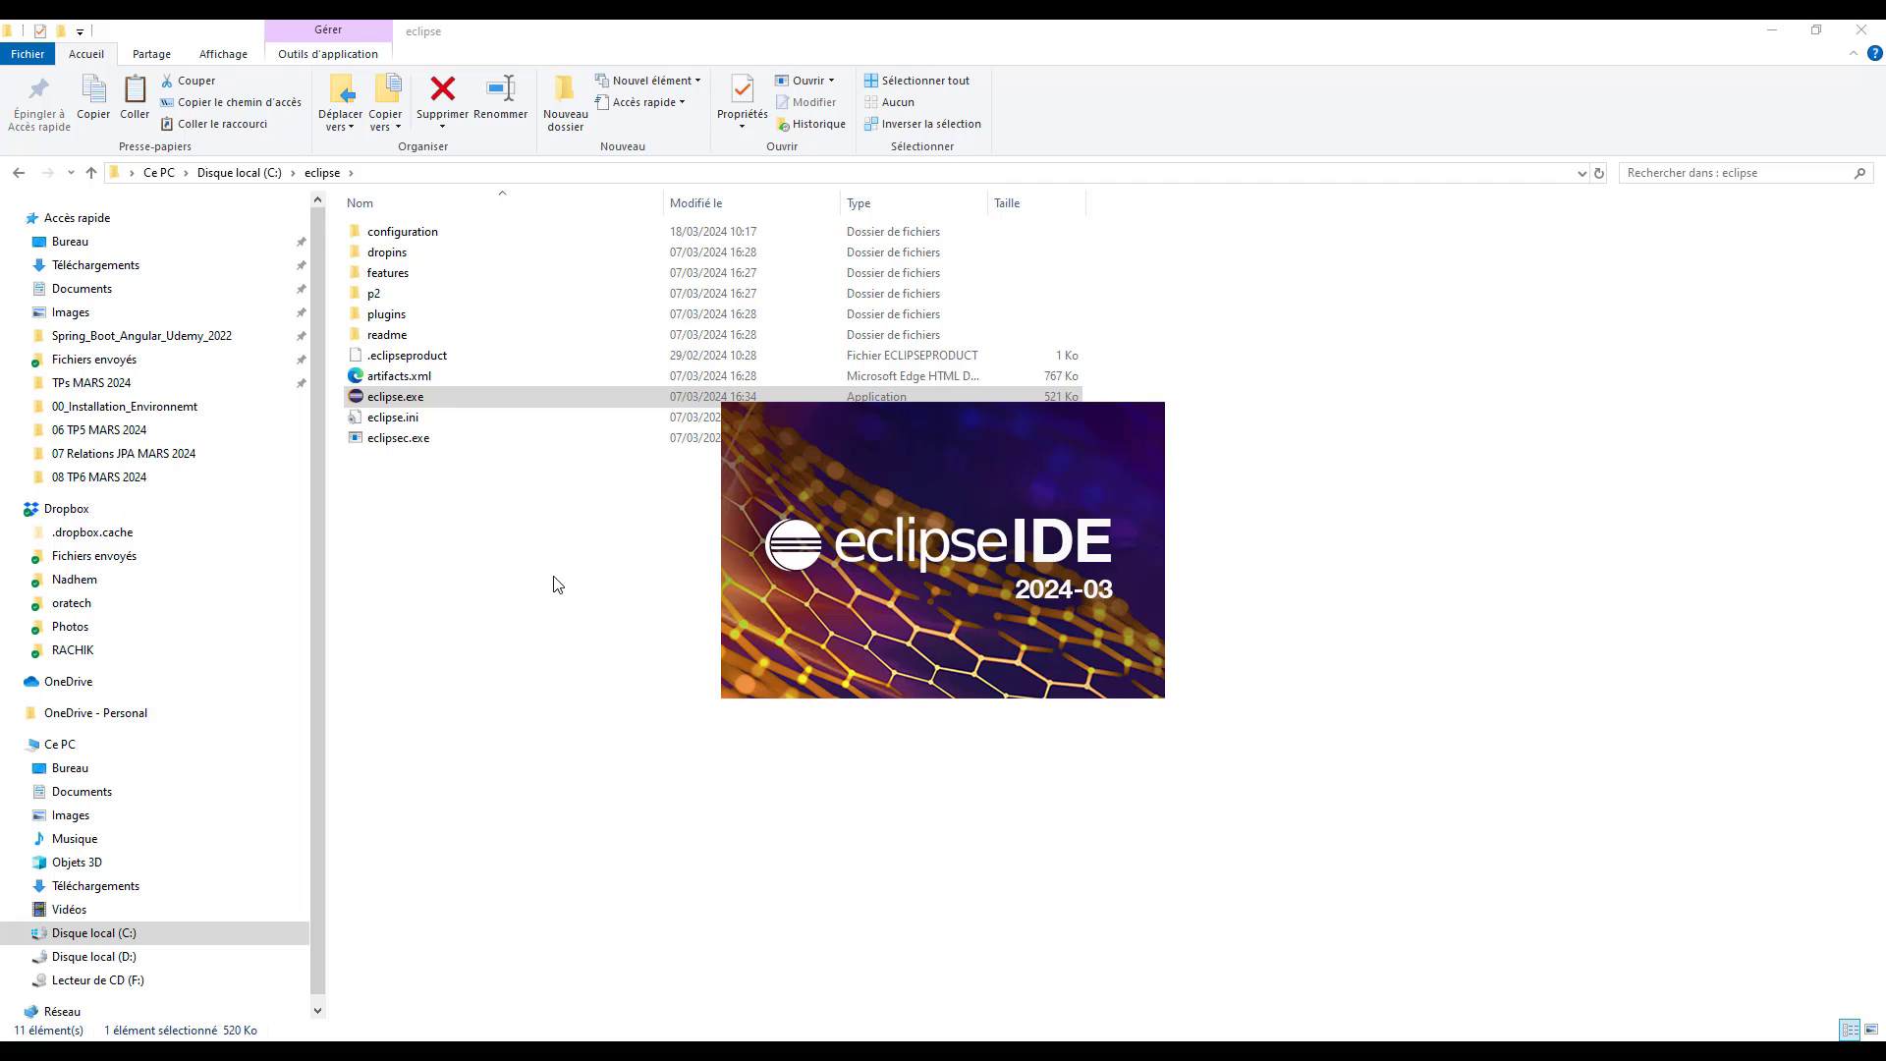
Set the workspace directory to the eclipse-workspace-2024-03 folder in the user's home directory and launch the IDE.
left_click(901, 476)
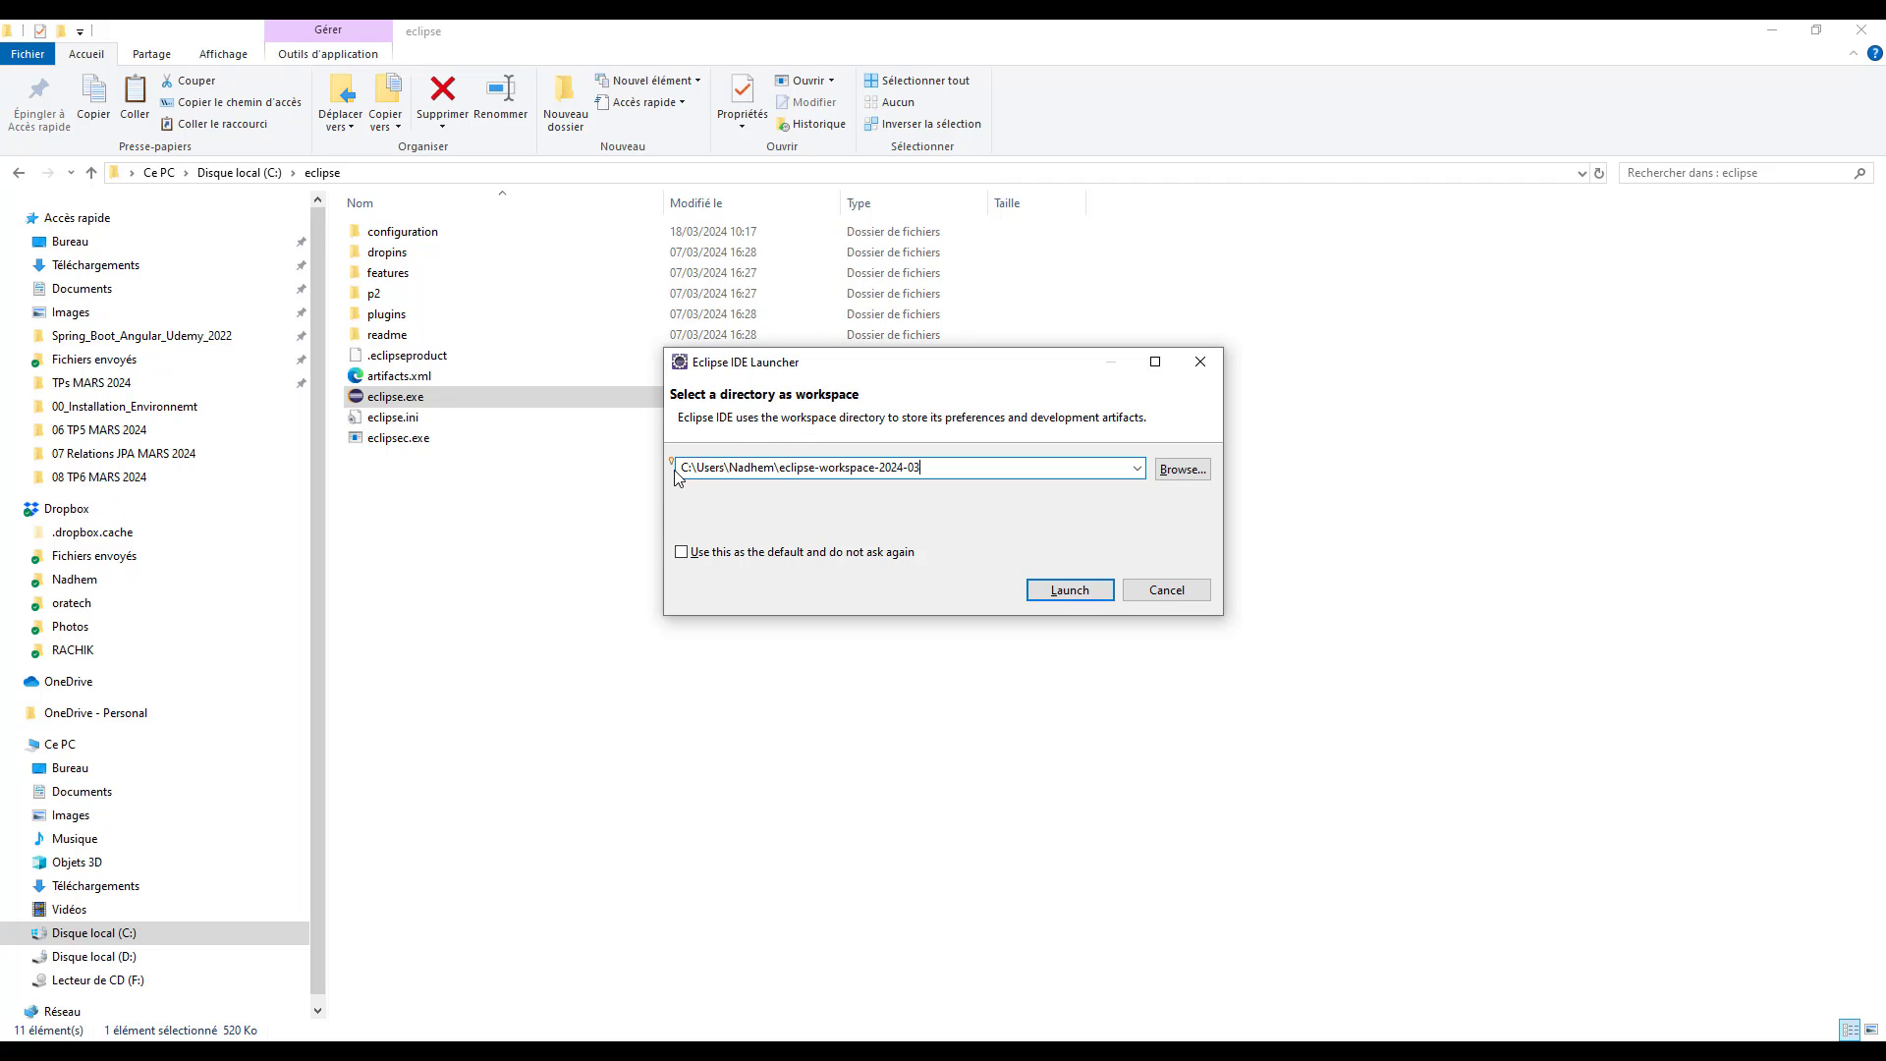
left_click_drag(680, 467, 870, 470)
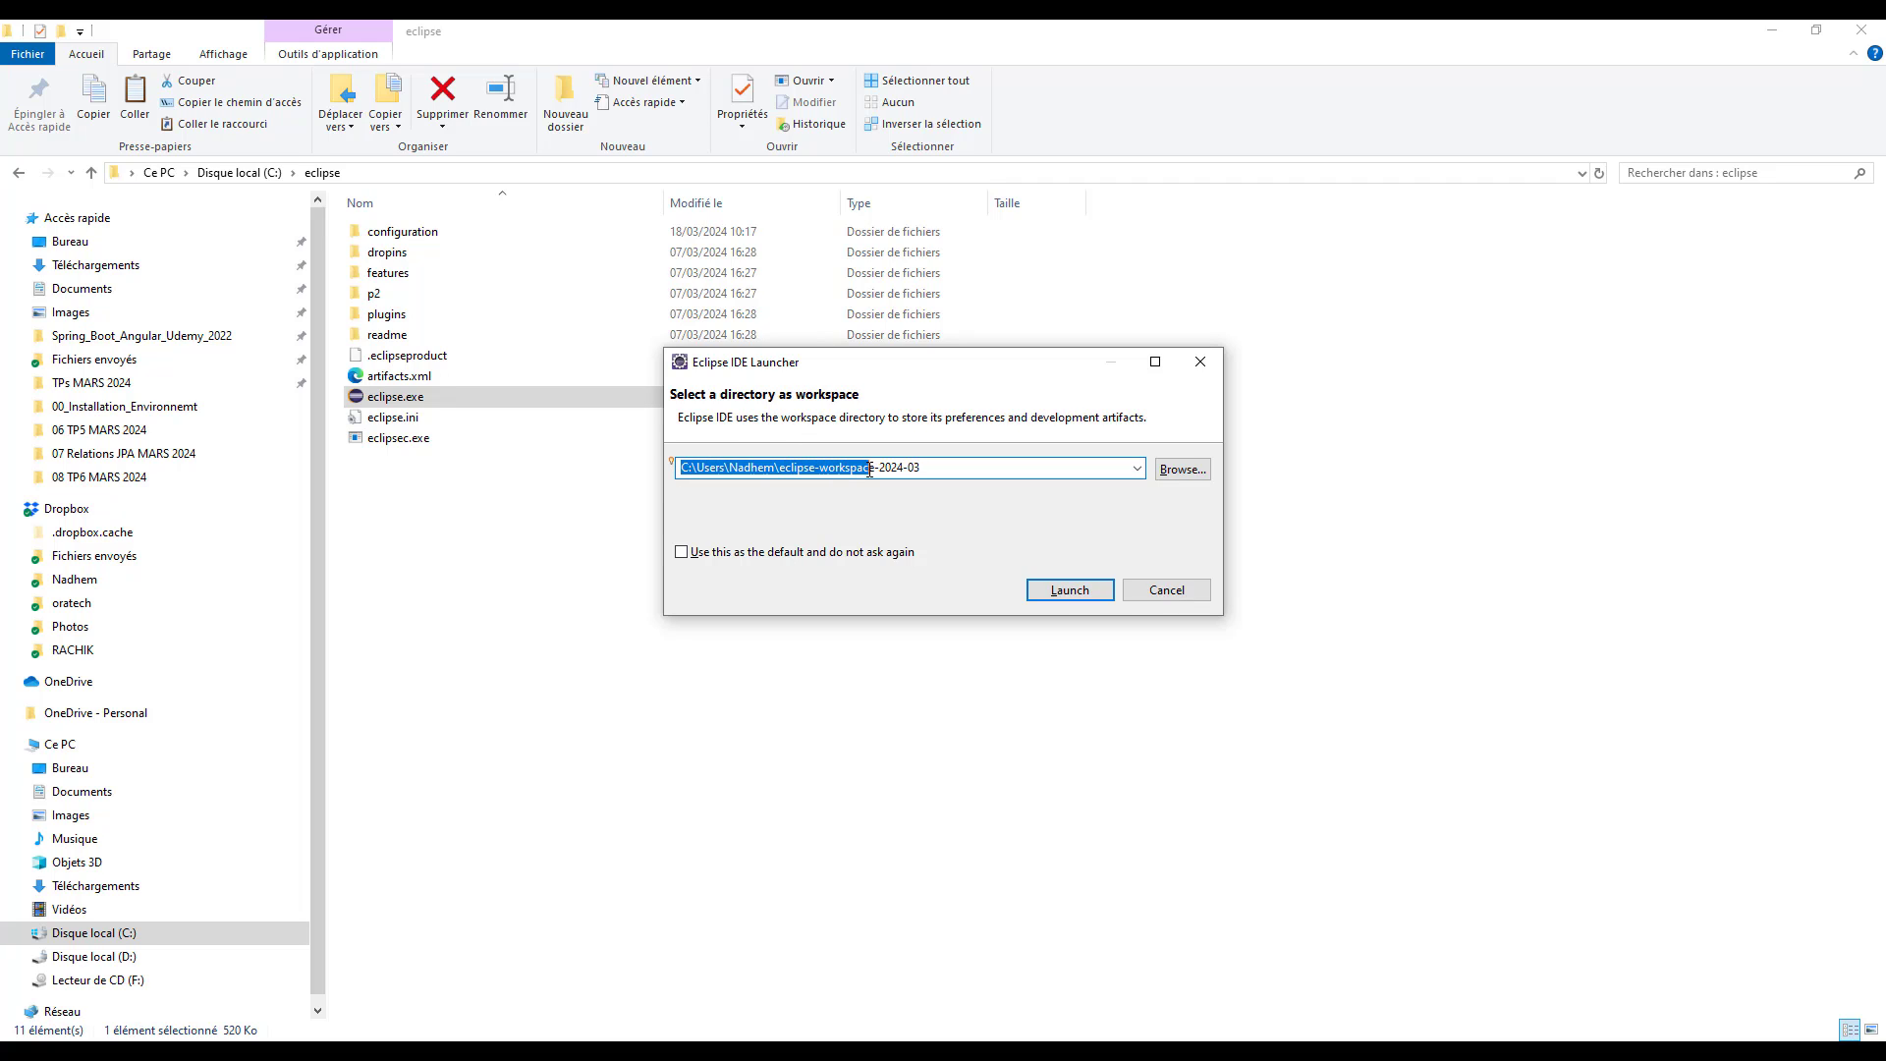
left_click(1070, 591)
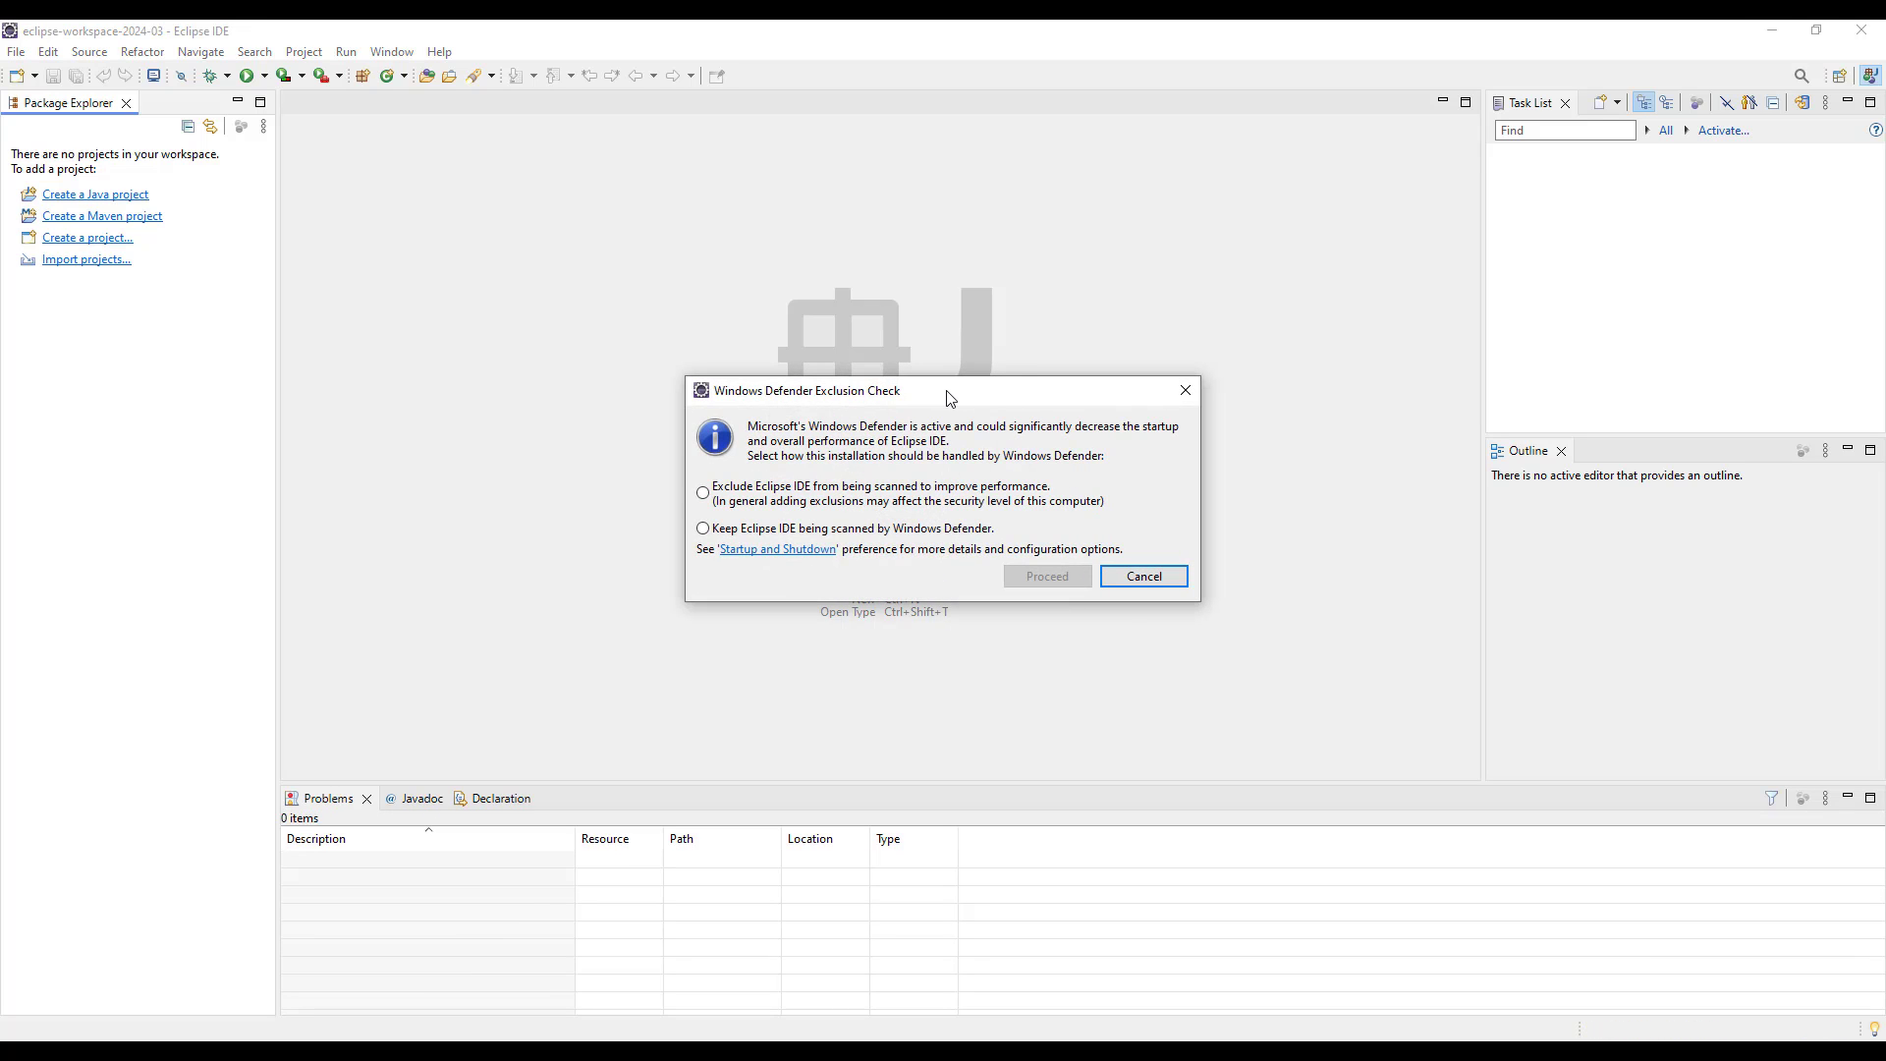
Exclude Eclipse IDE from Windows Defender scanning in the exclusion check and proceed.
left_click_drag(948, 395, 878, 332)
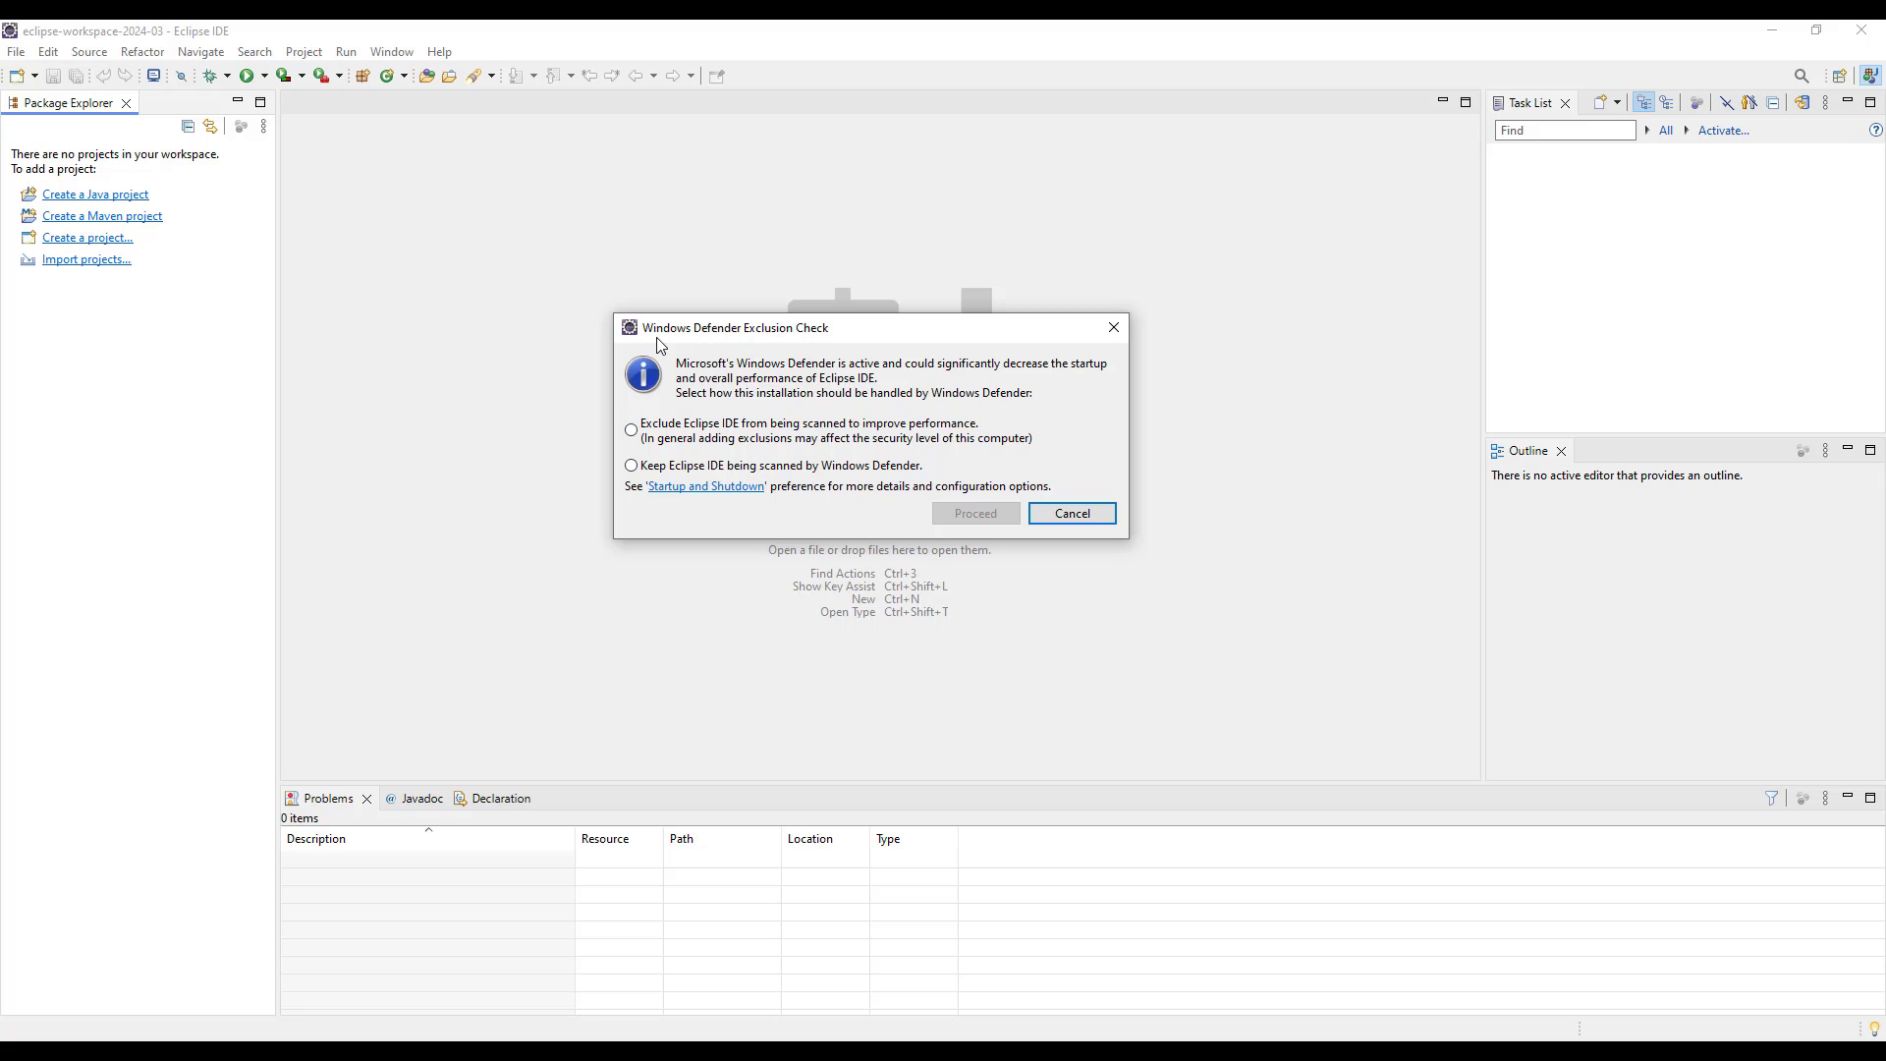
left_click(679, 433)
left_click(984, 517)
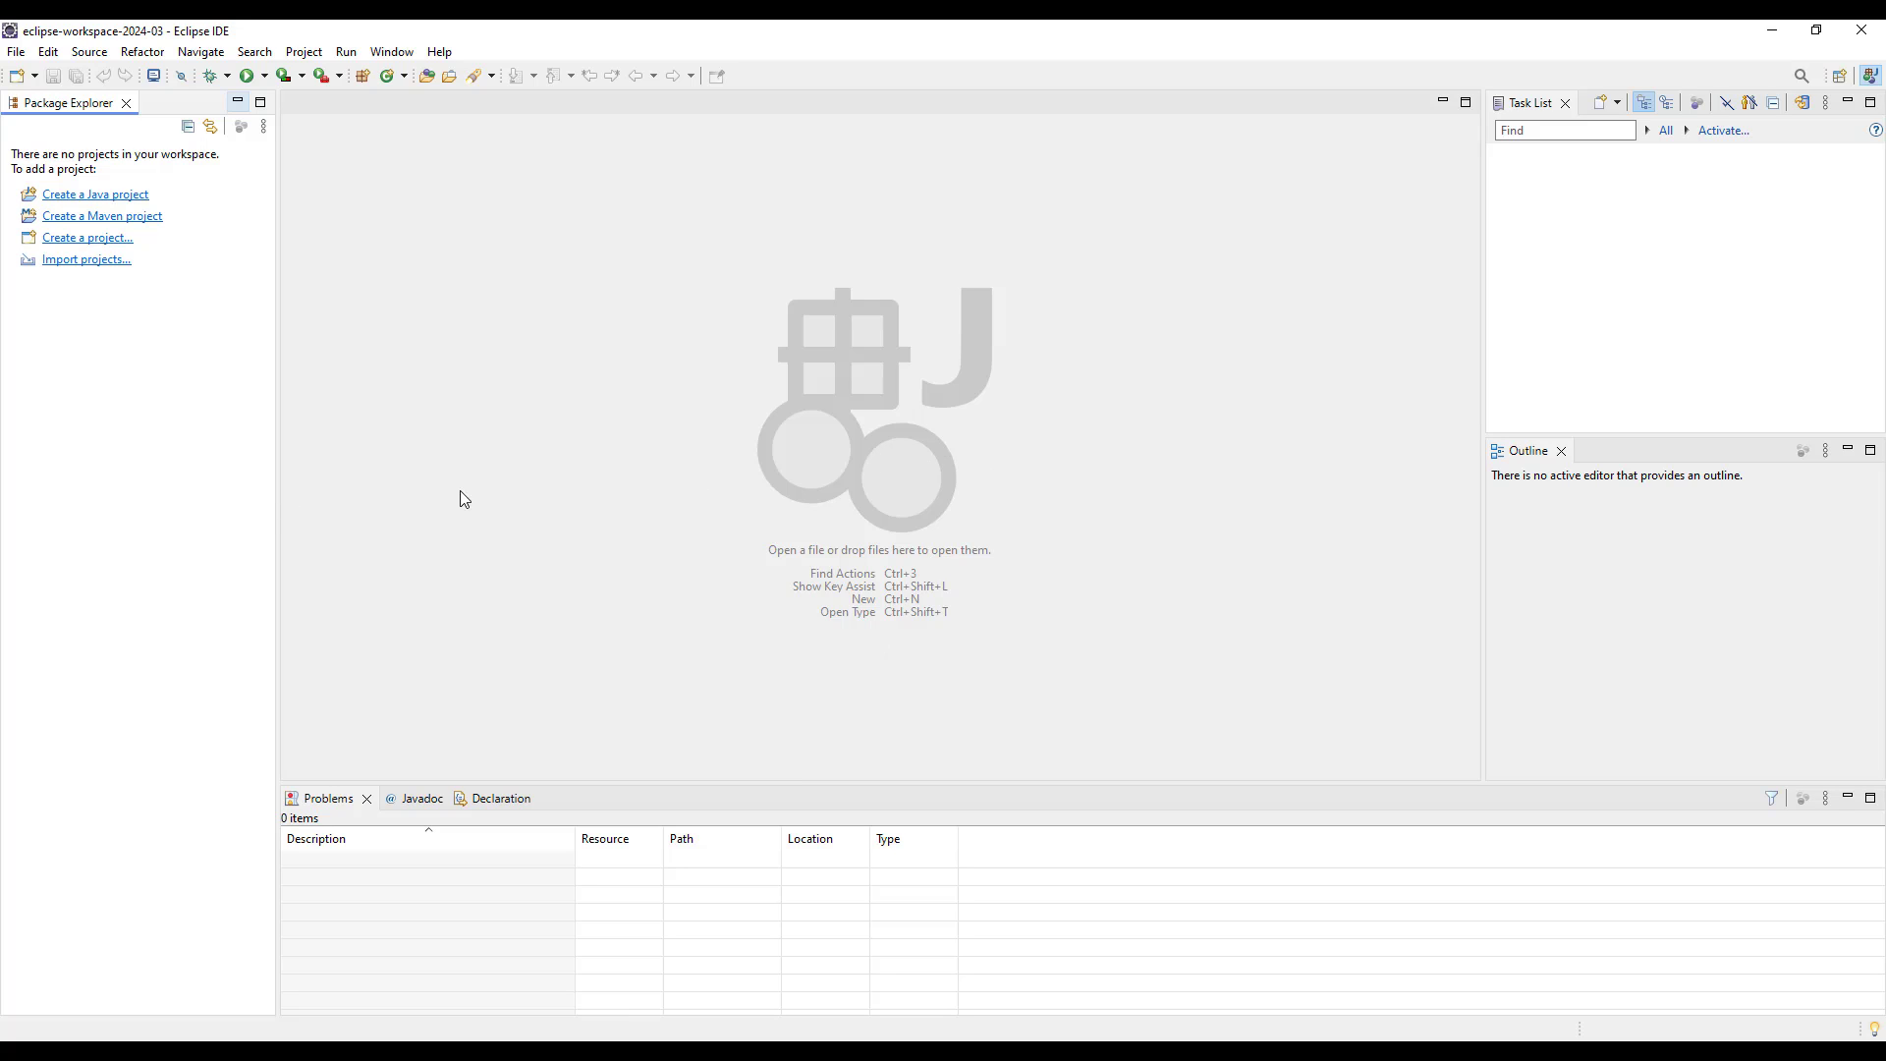
Filter the preferences by "jre", open Installed JREs and widen the Location column to check the default JDK's path.
left_click(392, 51)
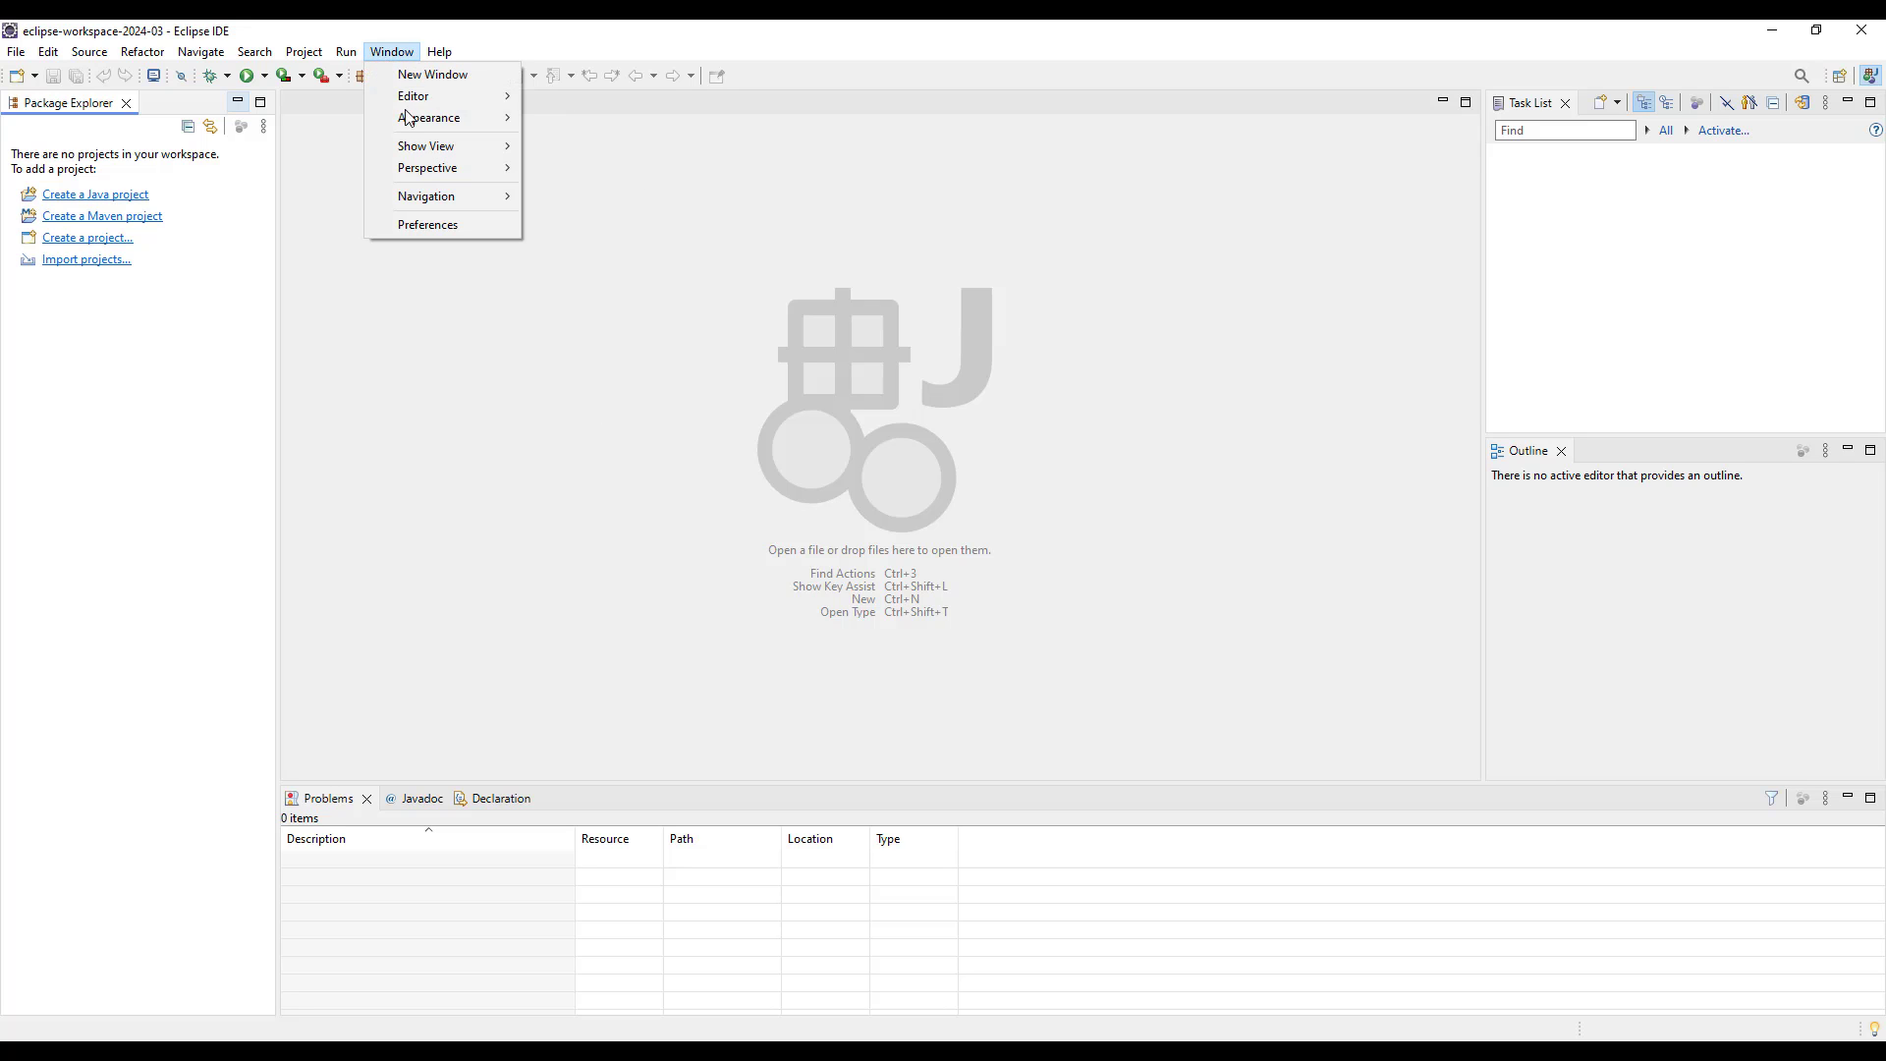
left_click(428, 225)
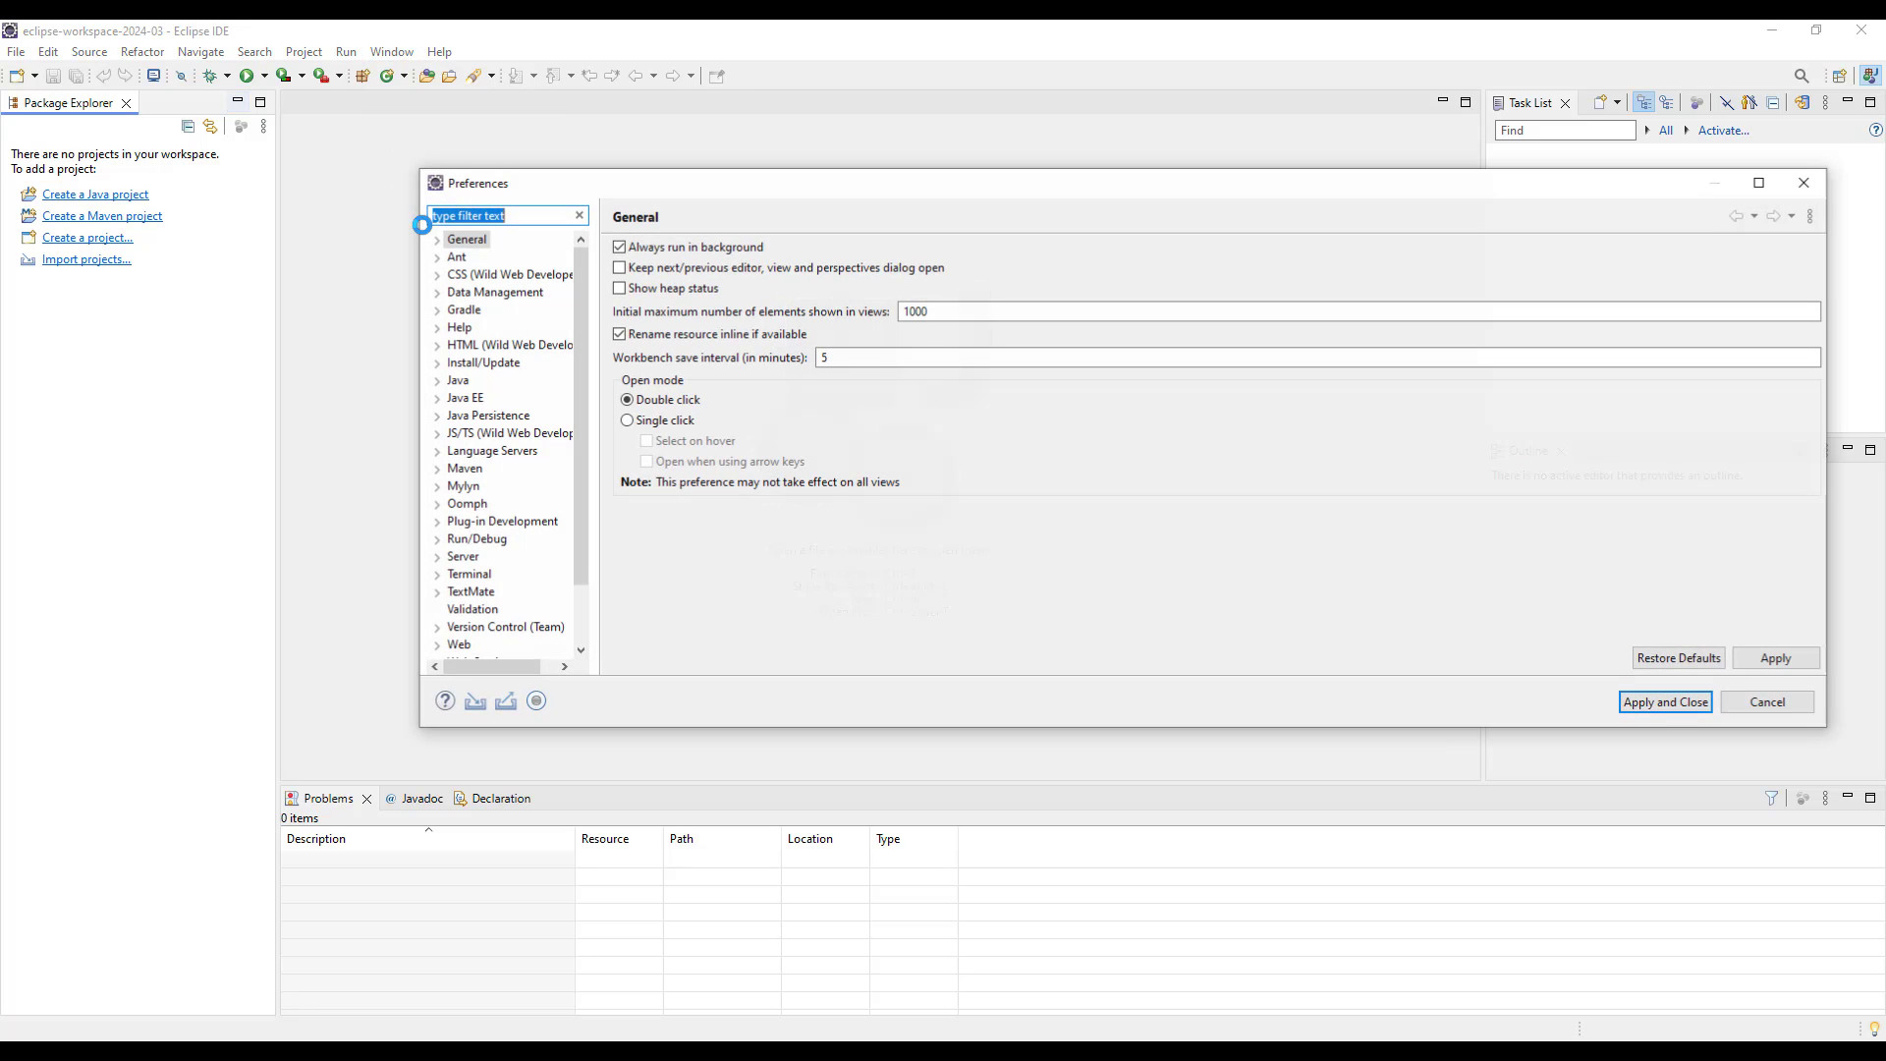
type("re")
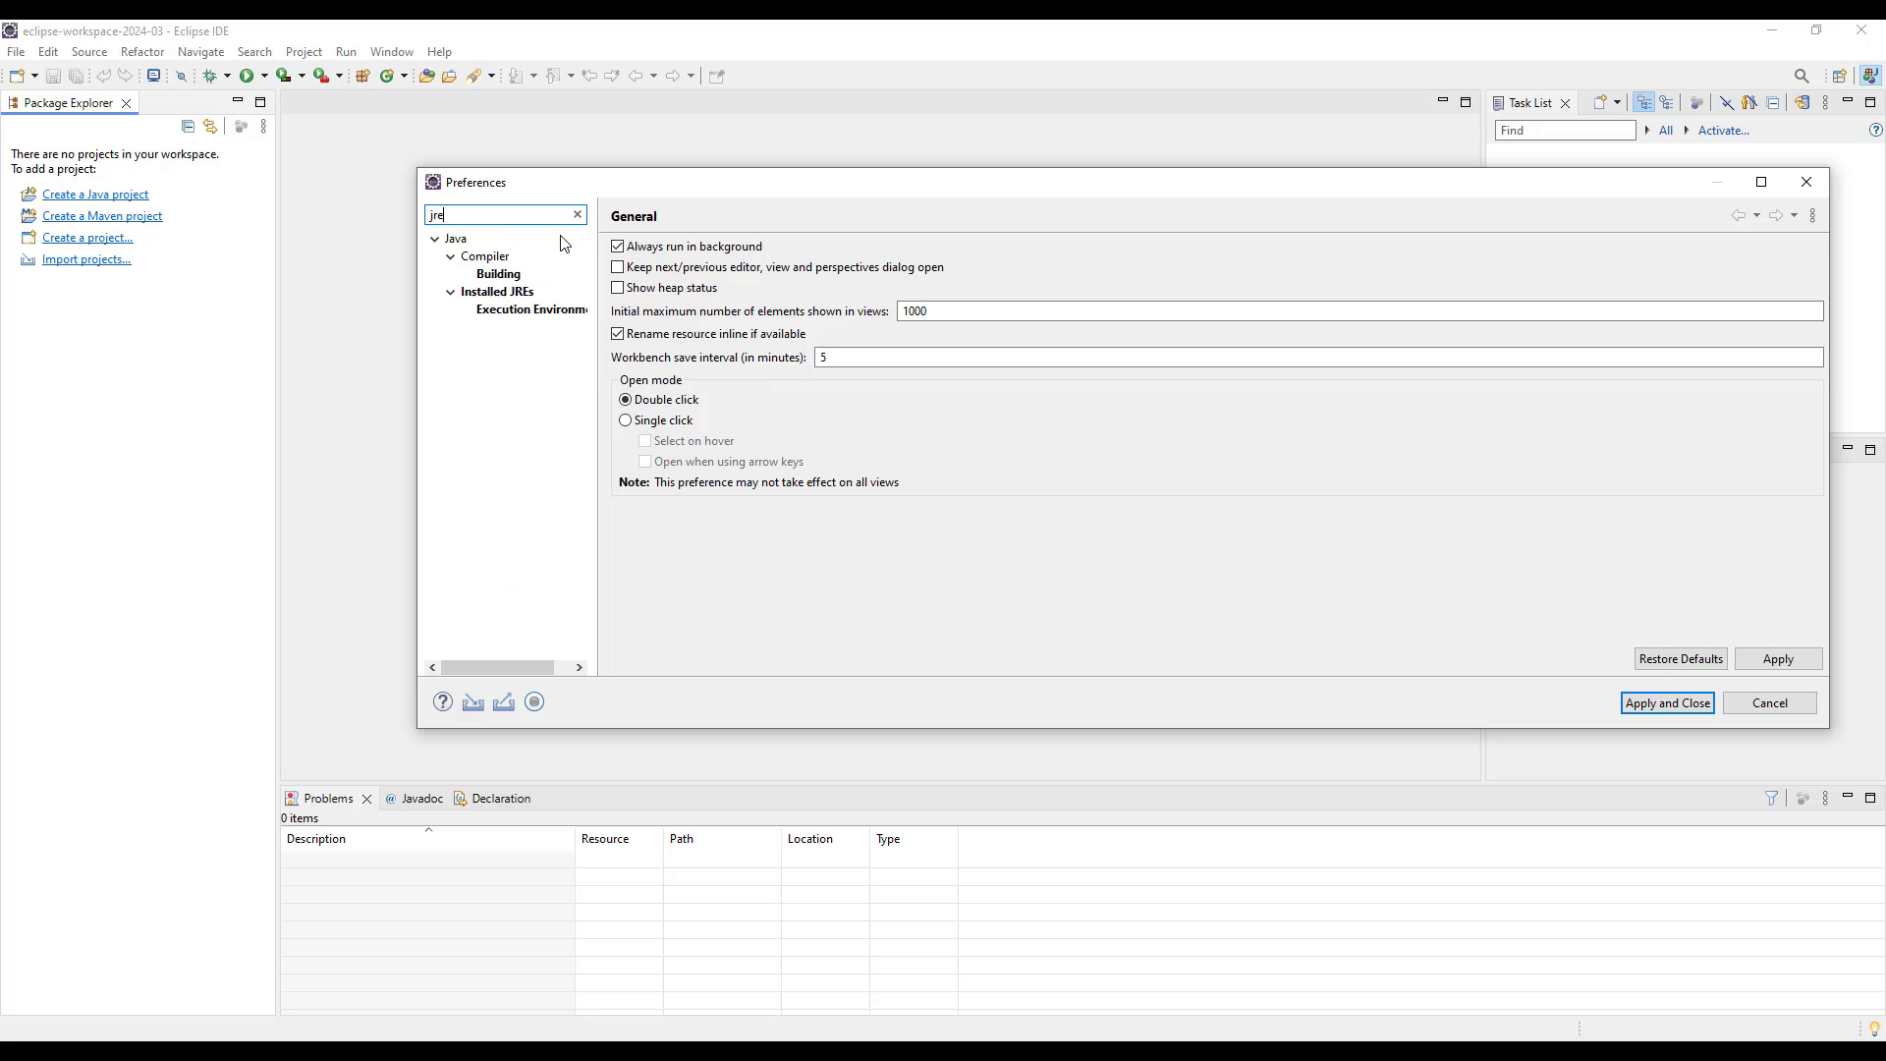
left_click(531, 292)
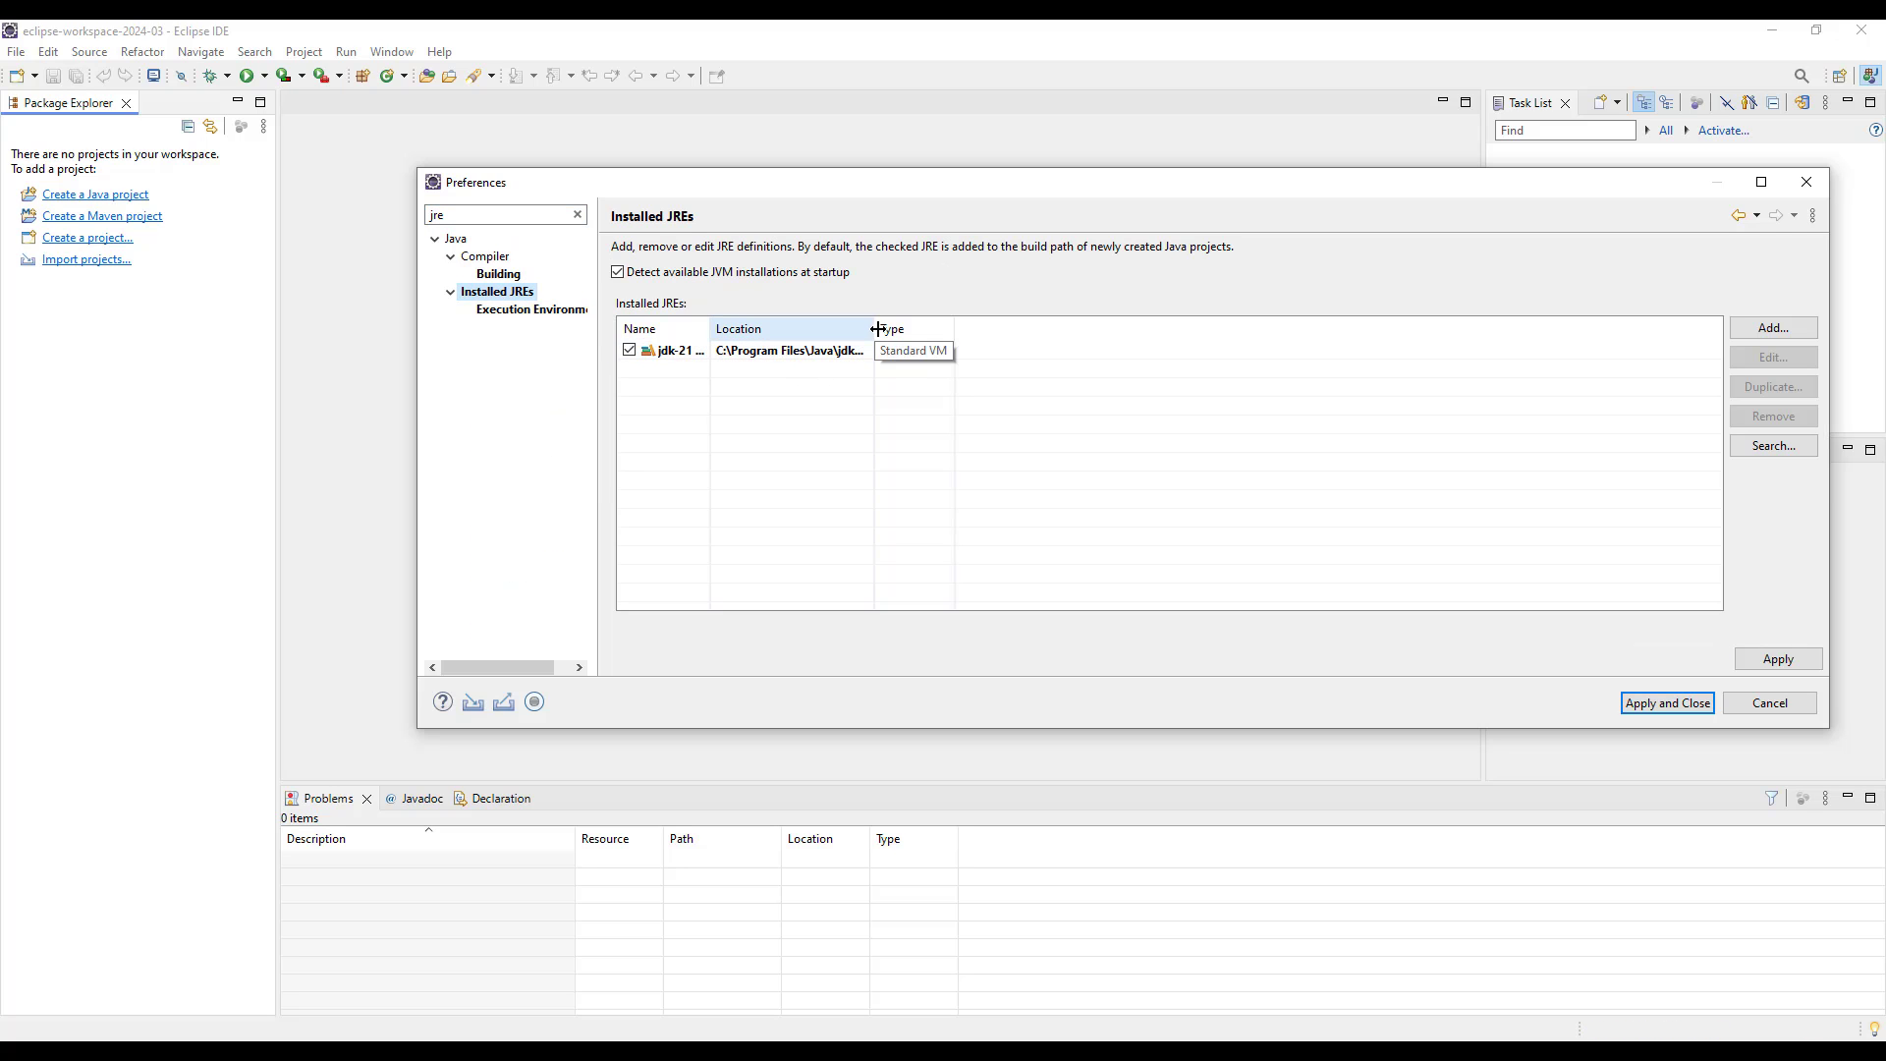
left_click_drag(876, 328, 970, 328)
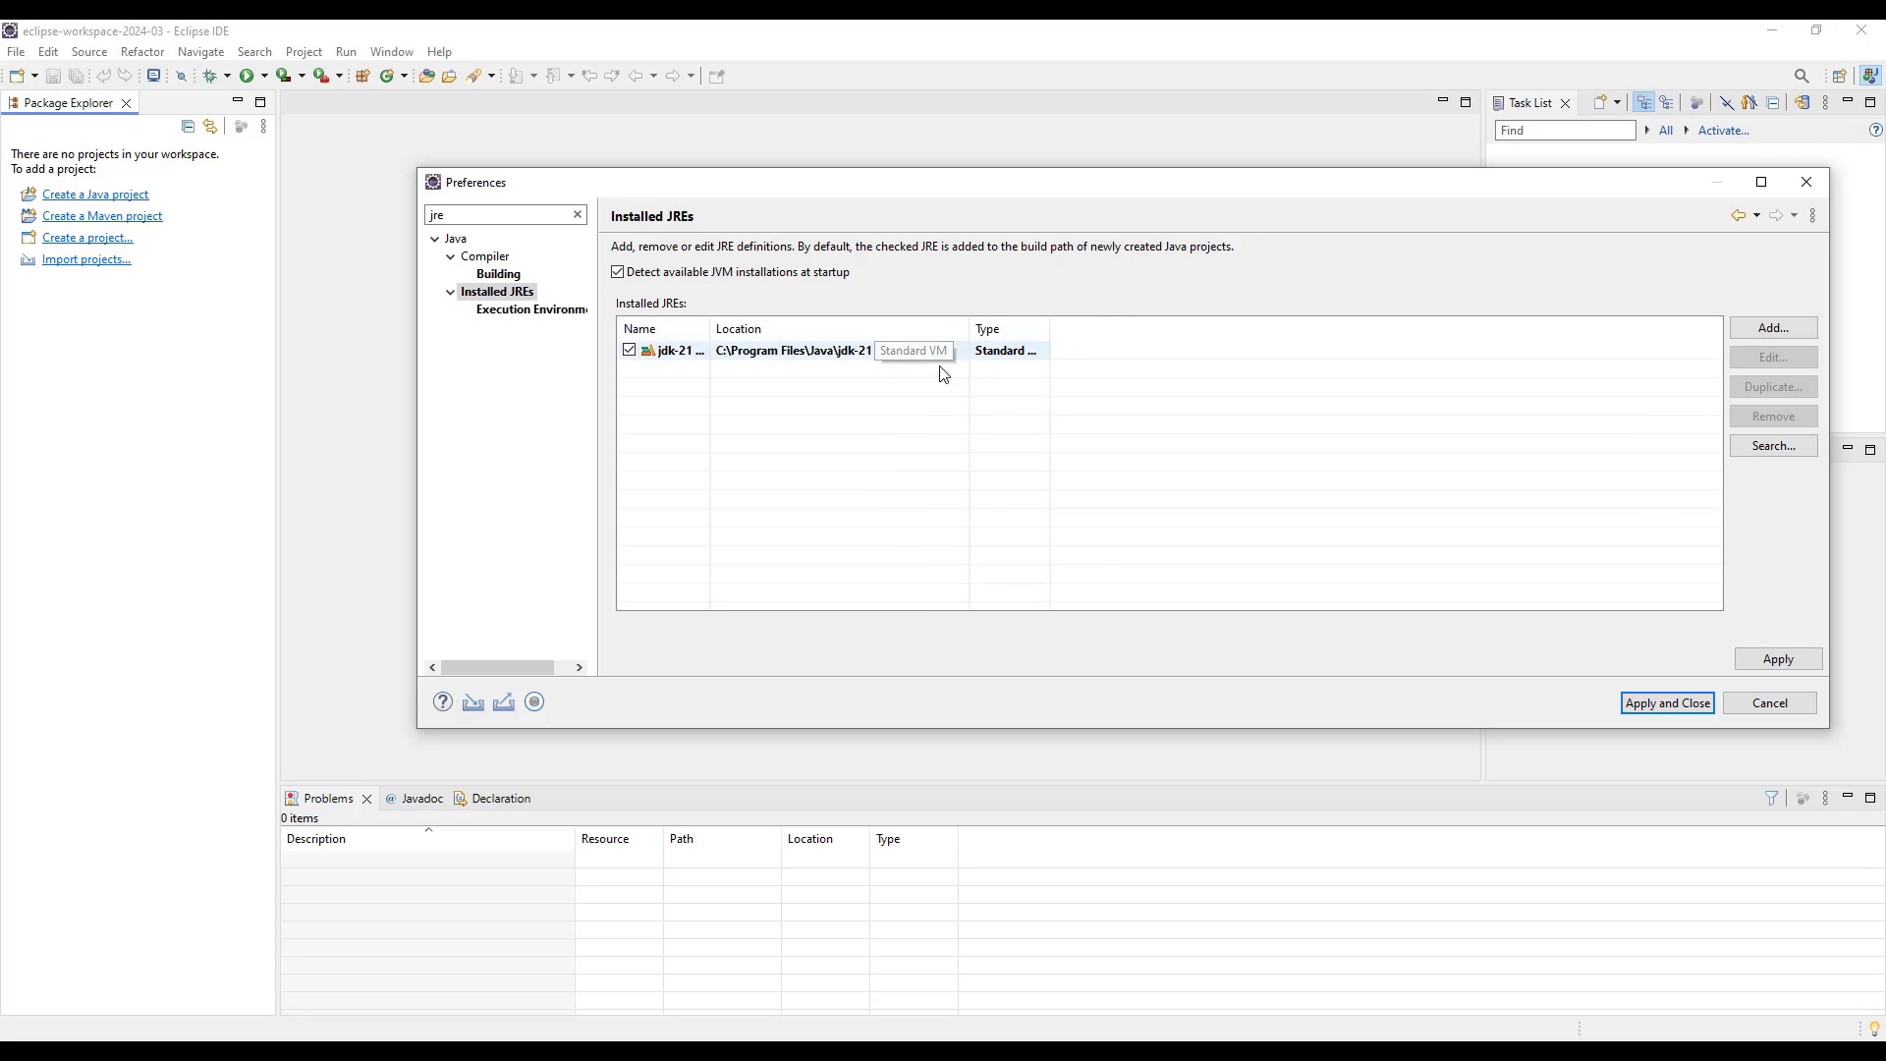
left_click(837, 352)
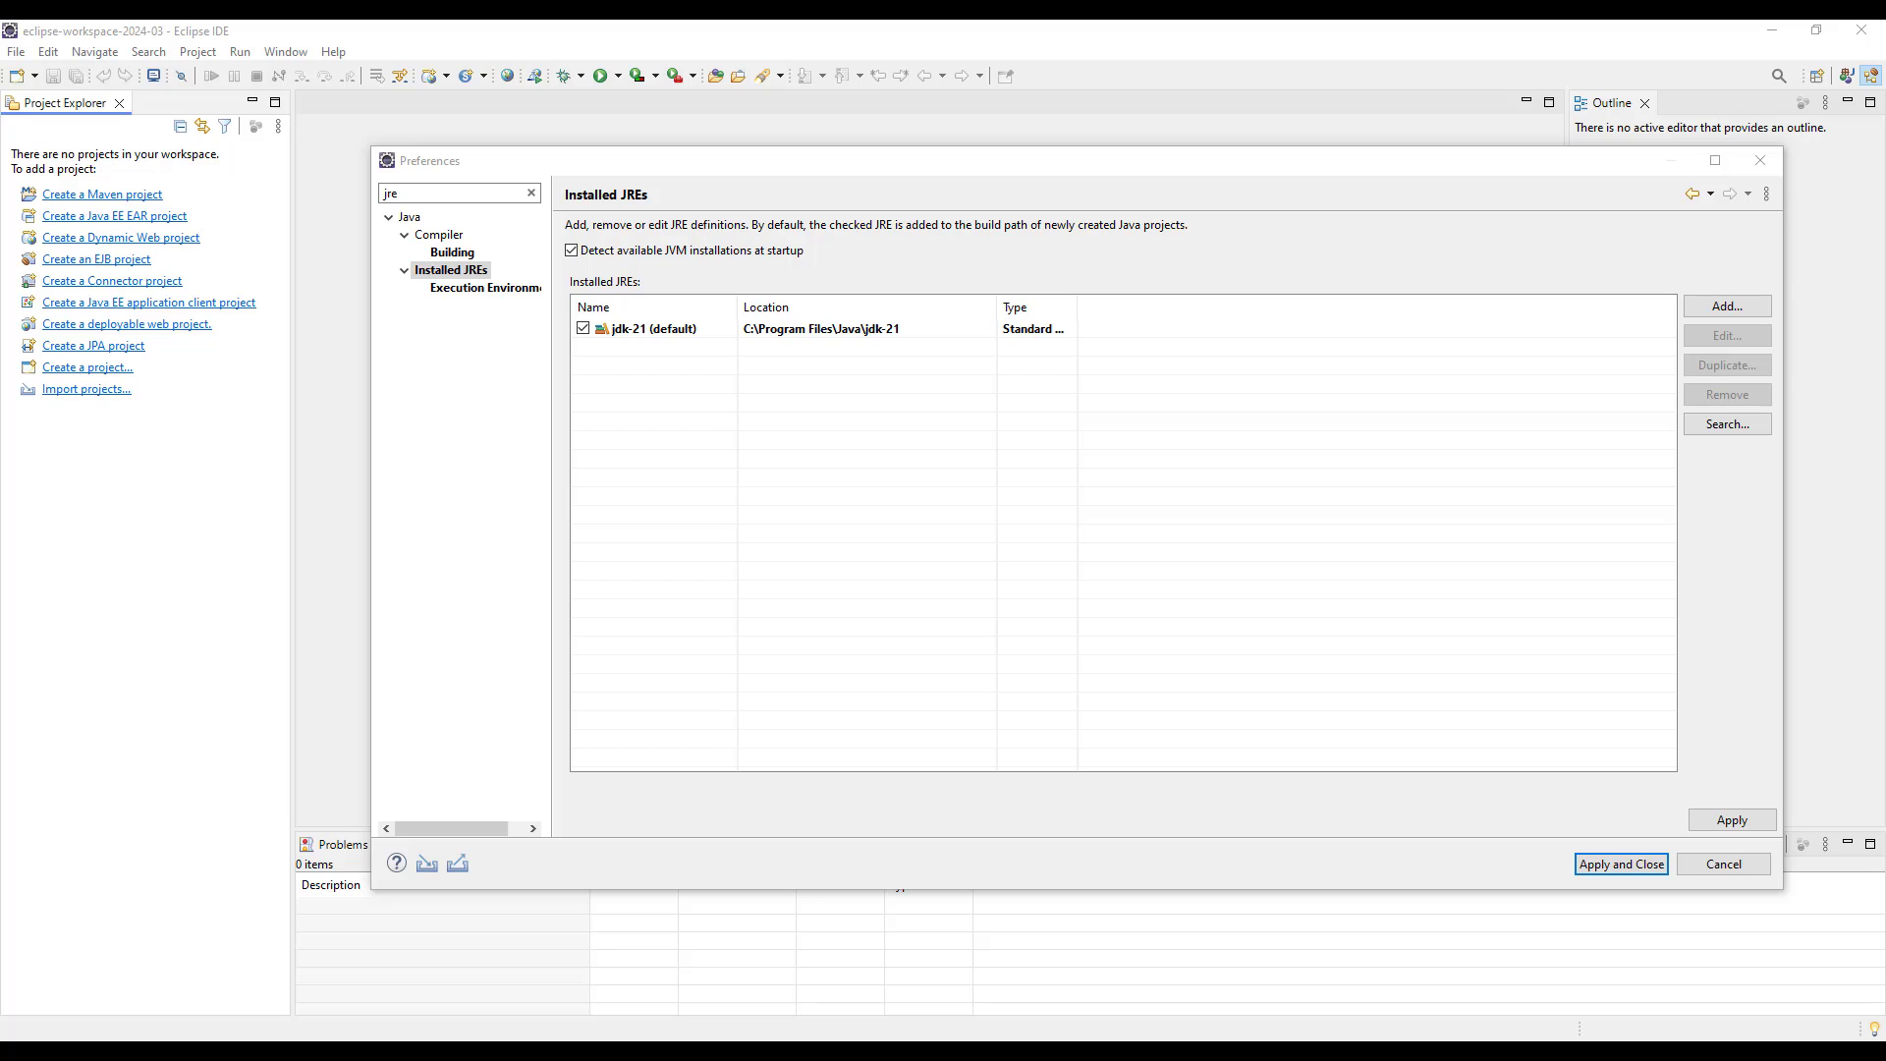
Open a Windows Command Prompt, run java -version to check the system's Java version, and close the prompt.
key("super")
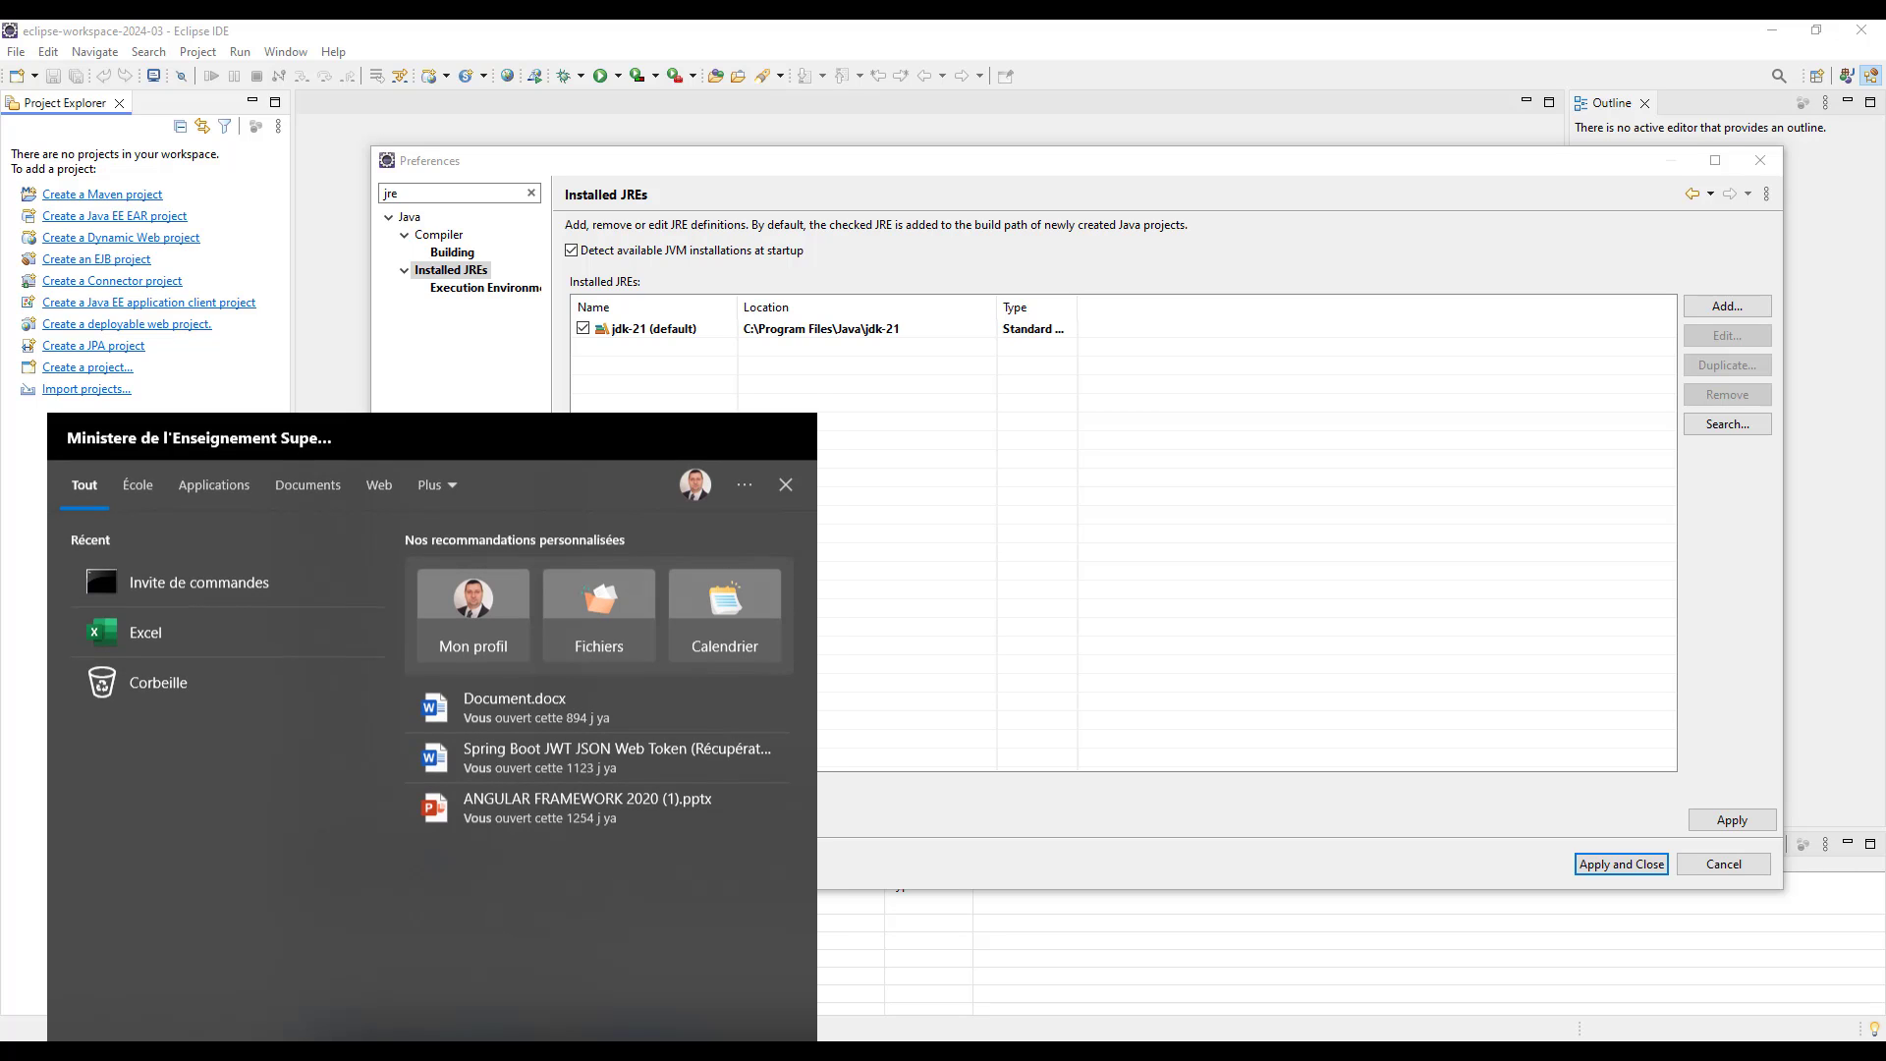
type("cmd")
key("Return")
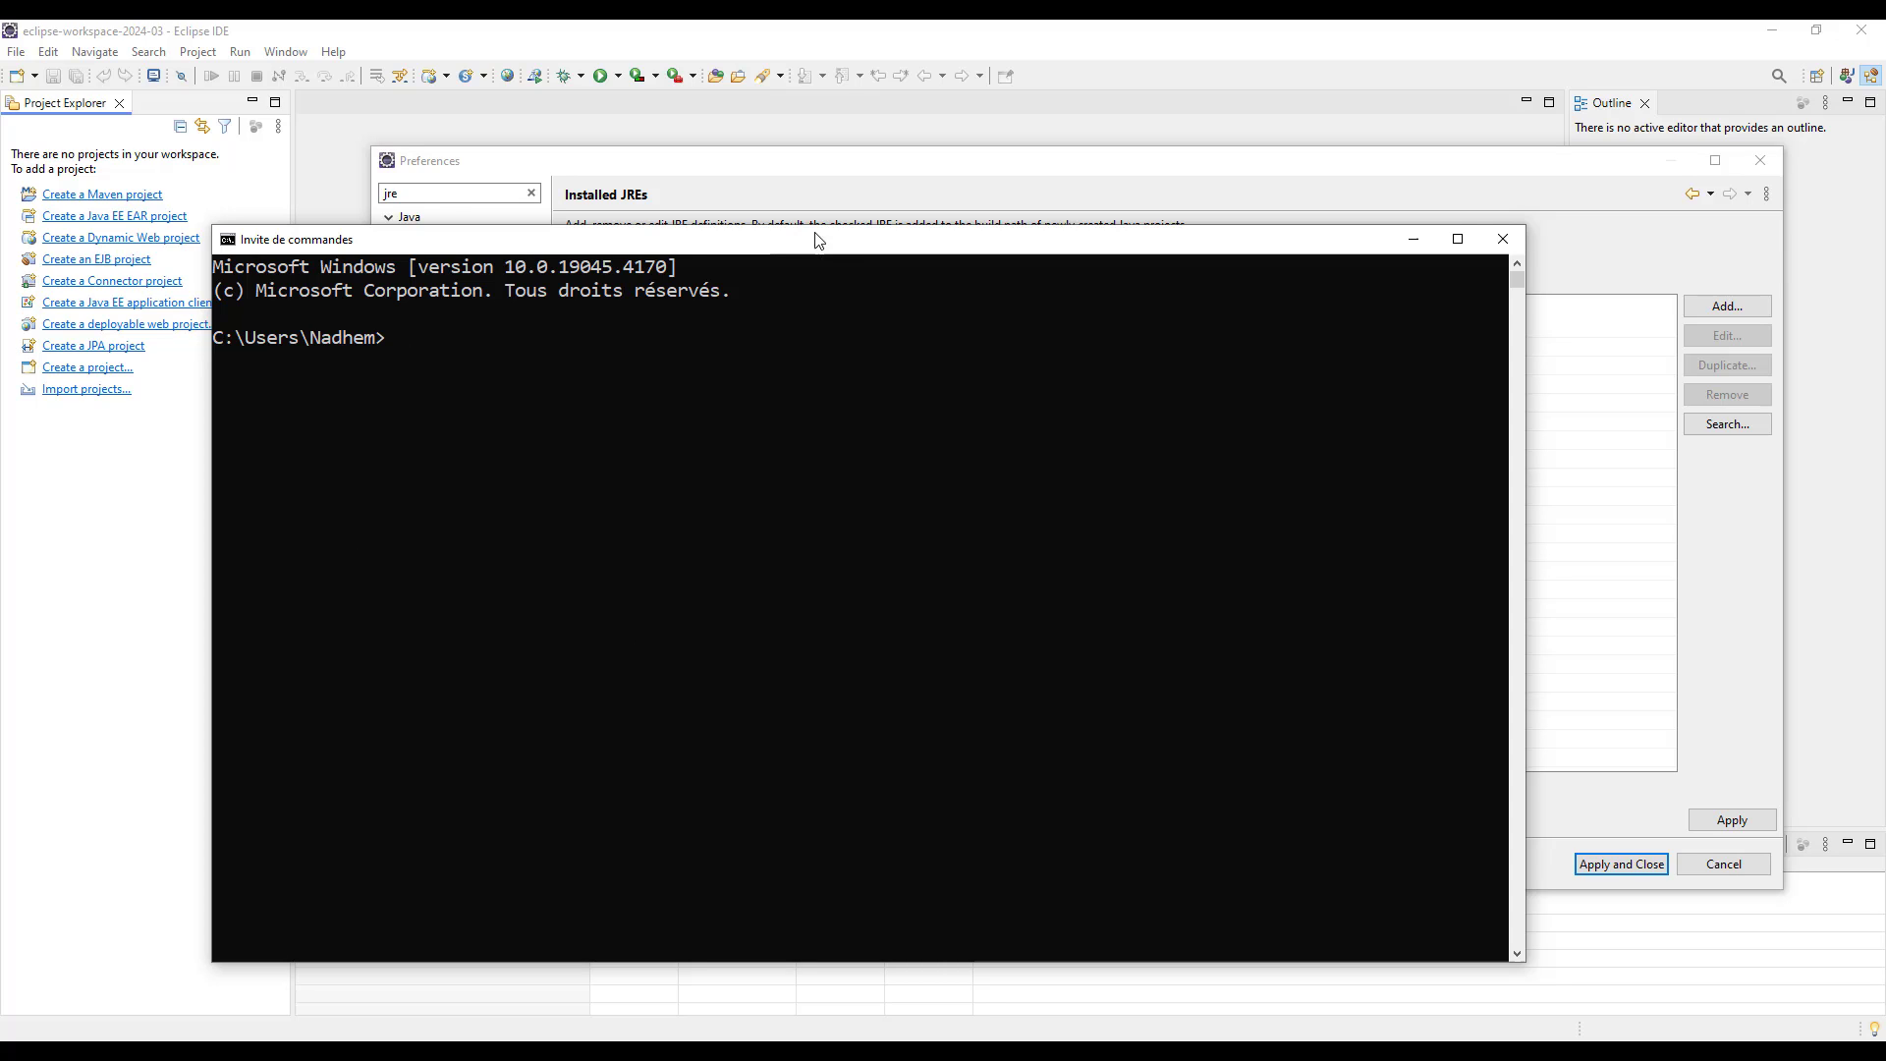
left_click_drag(851, 240, 872, 437)
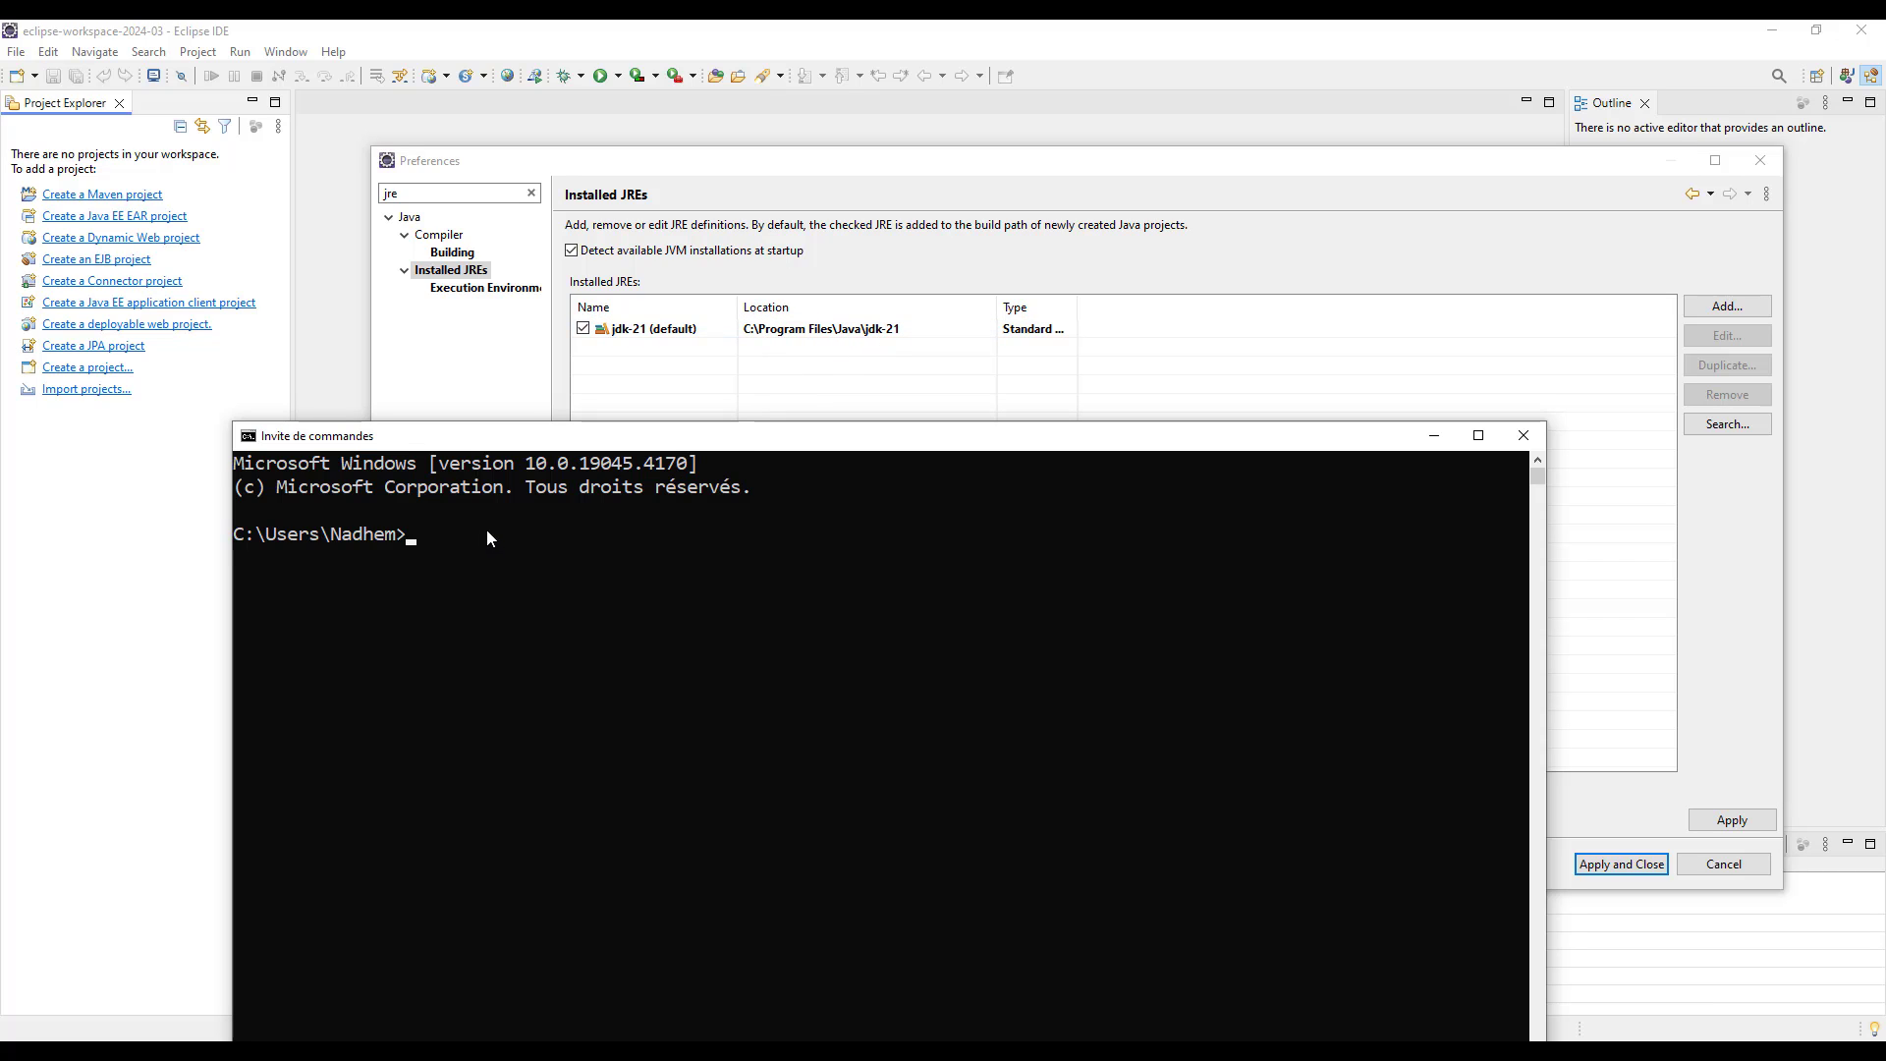
left_click_drag(490, 435, 496, 333)
left_click(482, 408)
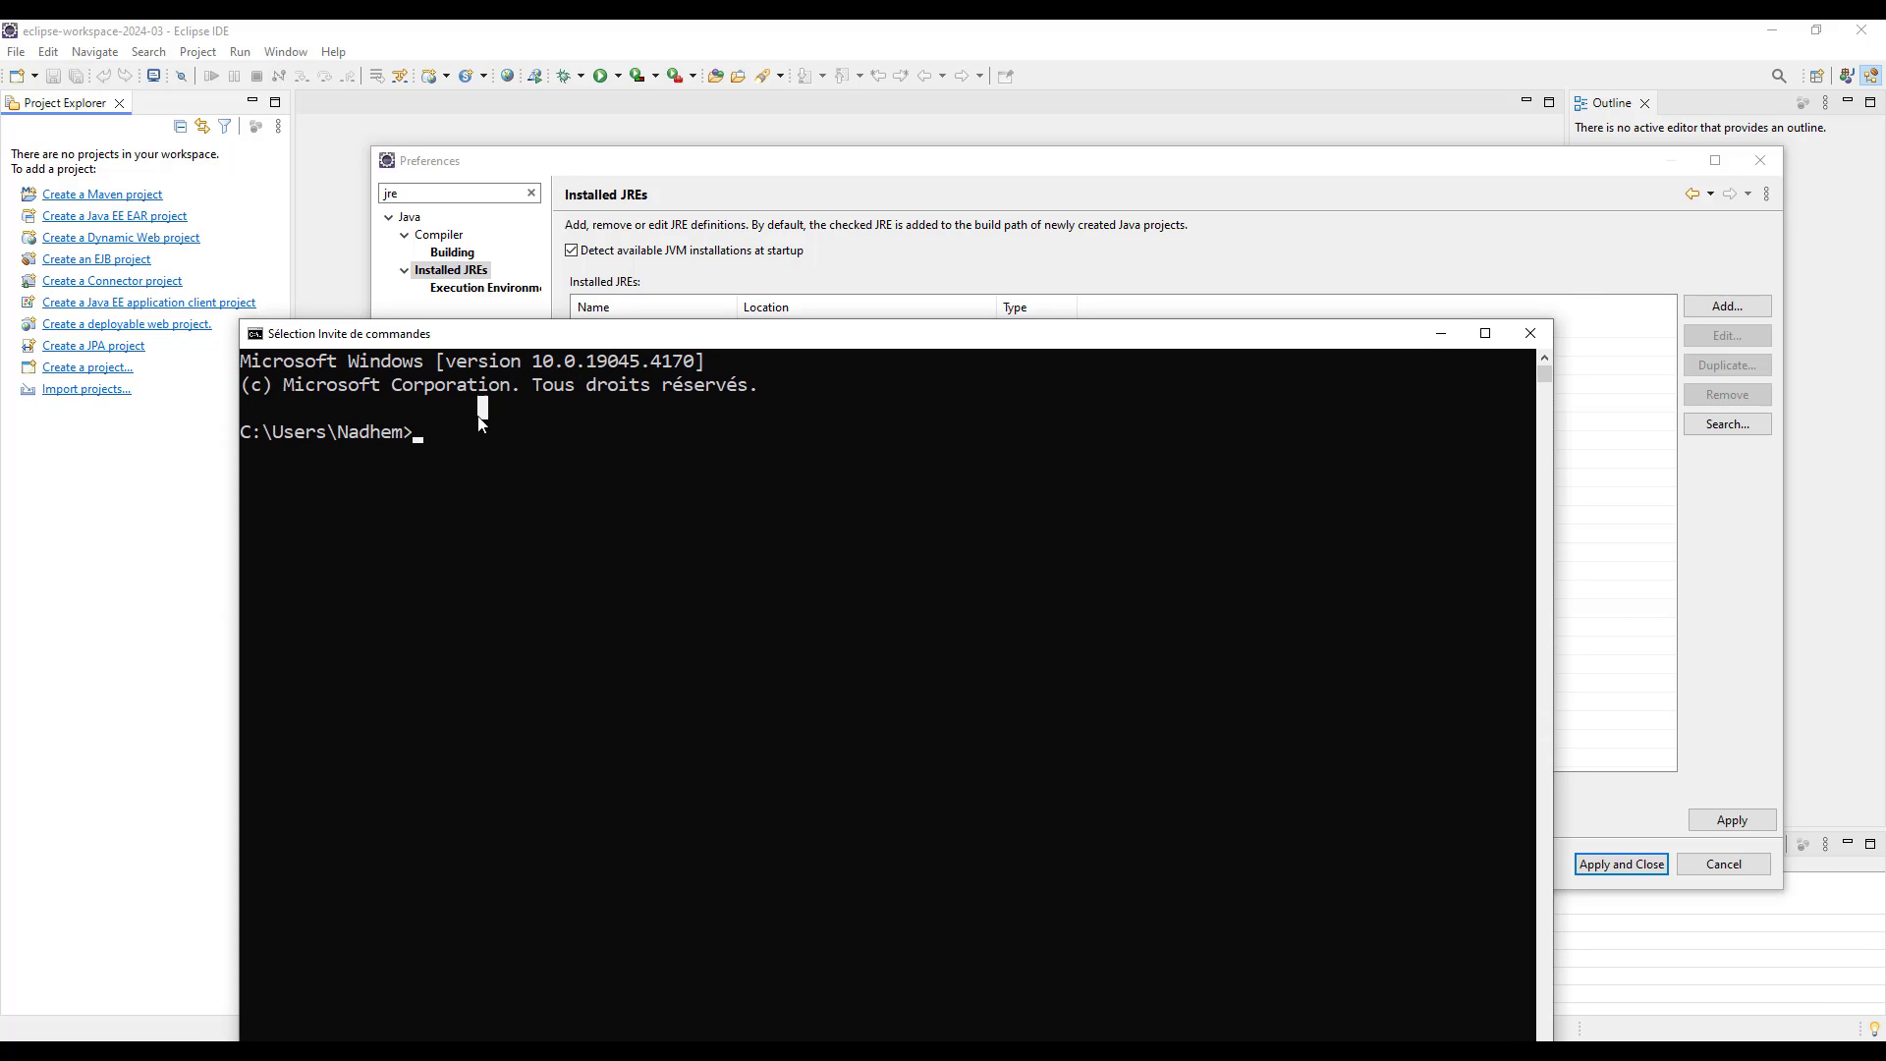
type("java -version")
key("Return")
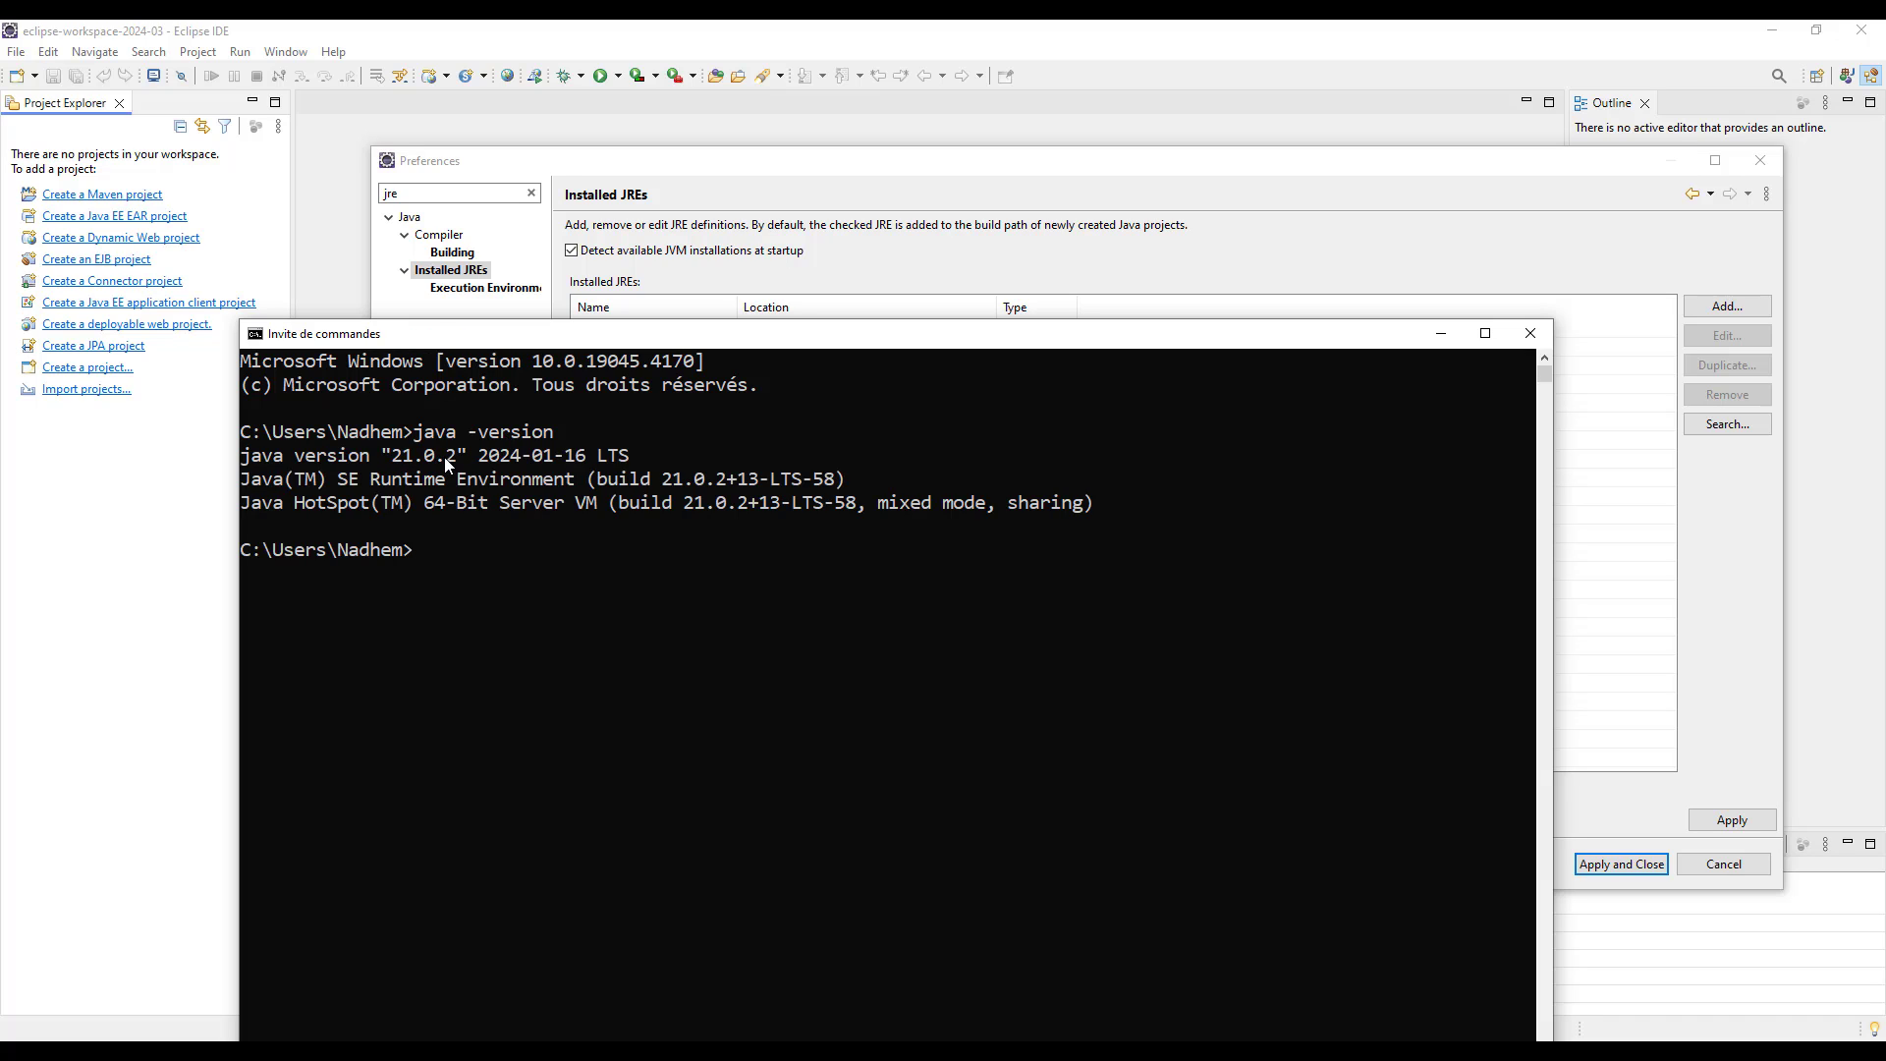
left_click(1529, 333)
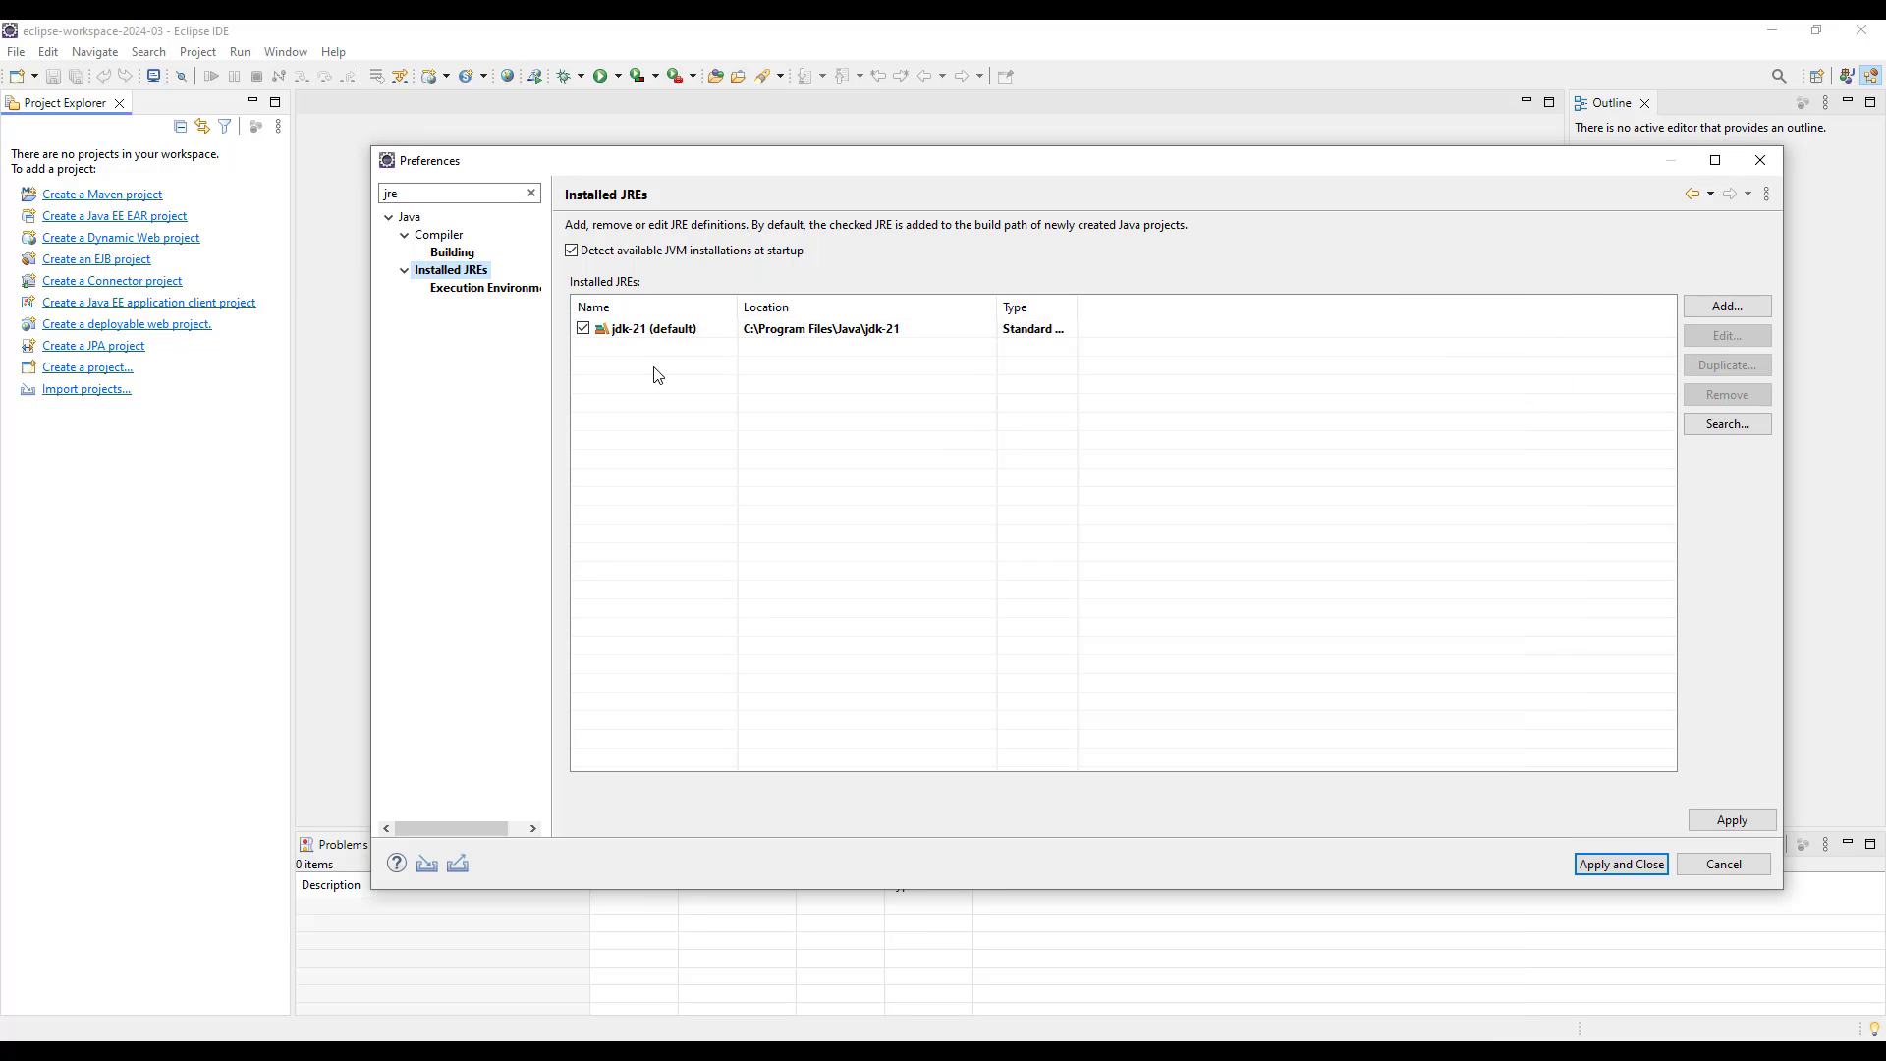
Open the dialog for adding an installed JRE and cancel it without adding one.
left_click(1750, 308)
left_click(1262, 633)
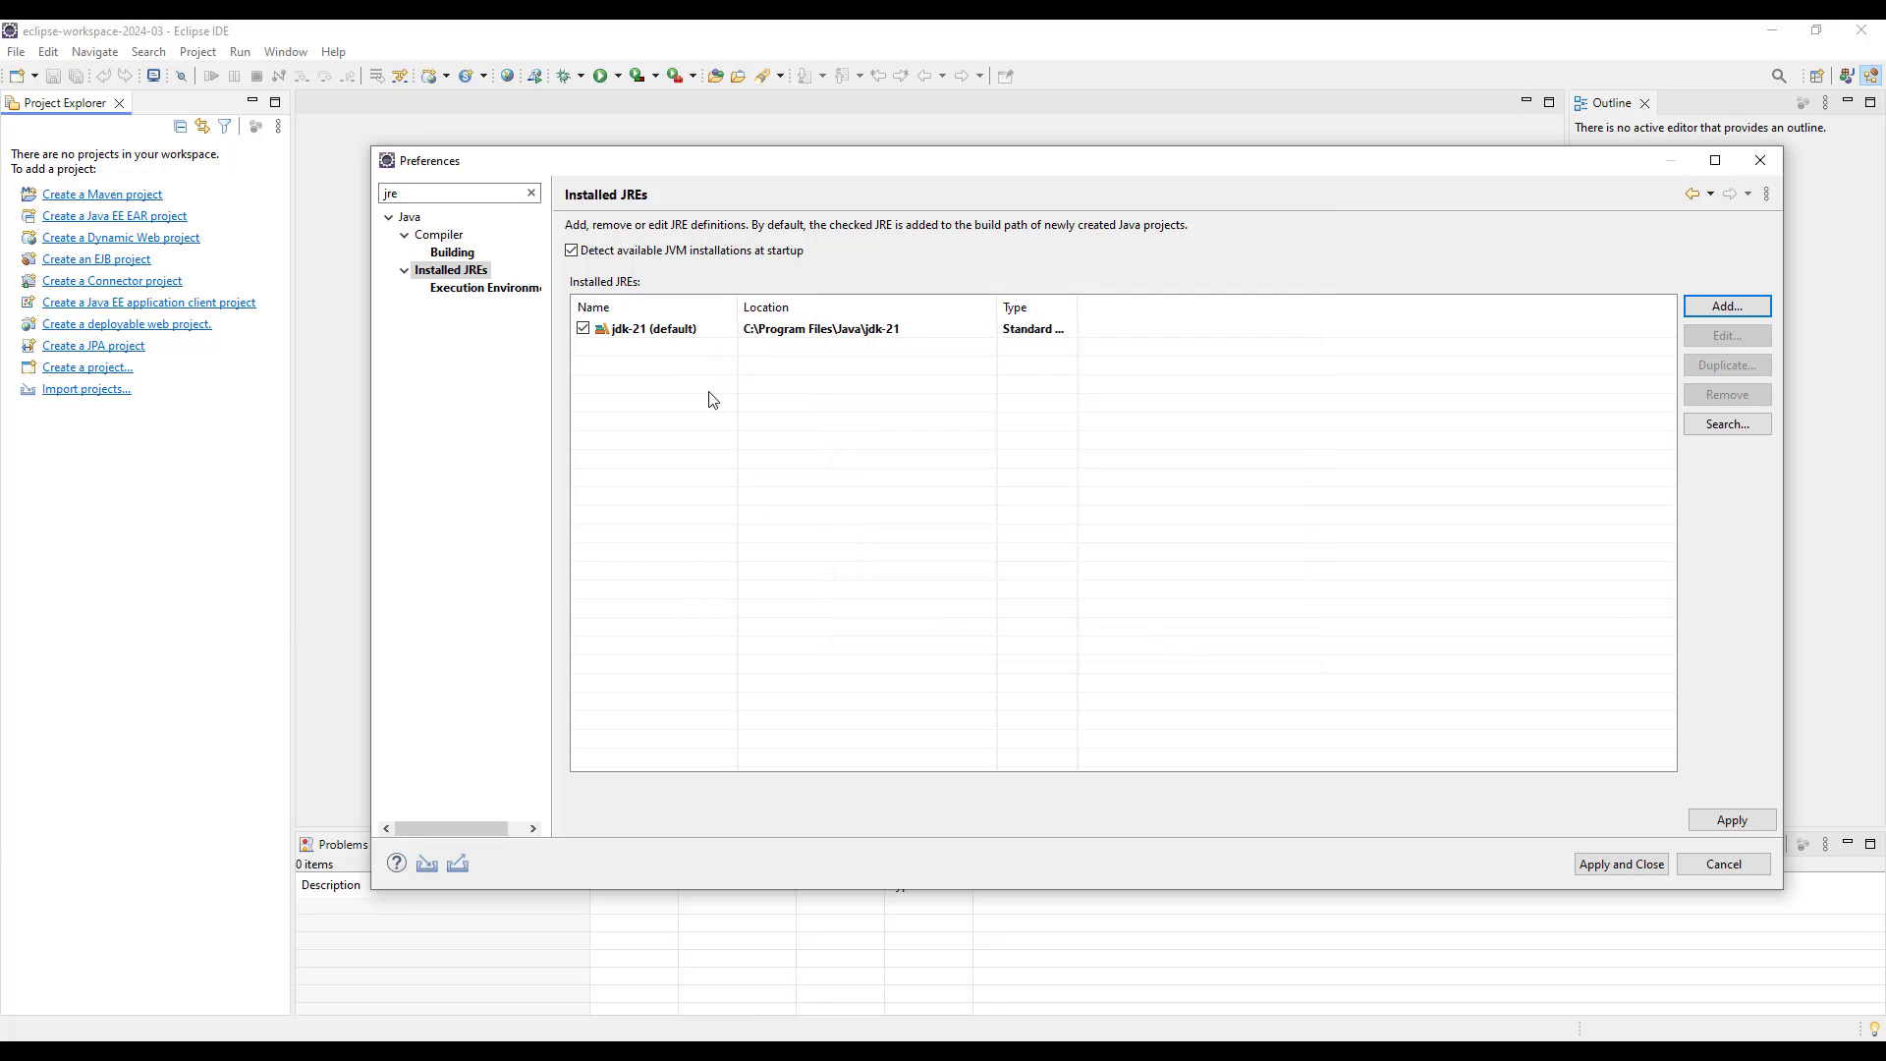